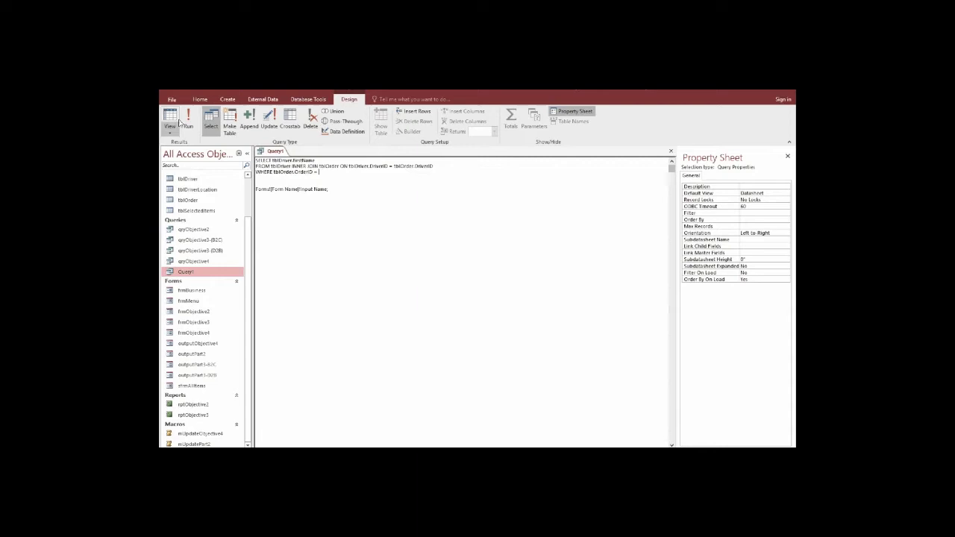
Step: Switch the ribbon to the Create tab
left_click(228, 99)
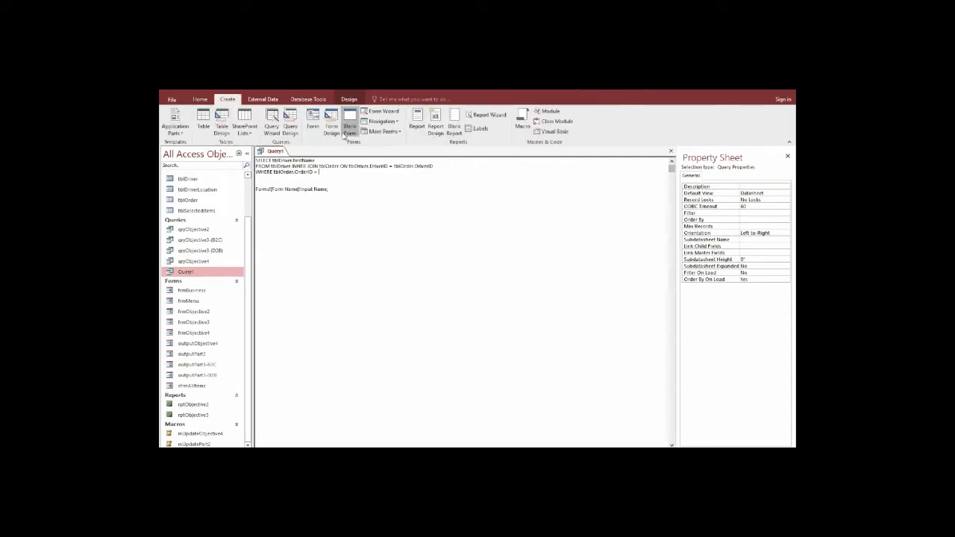
Step: Create a new blank form and switch it to Design View
left_click(352, 123)
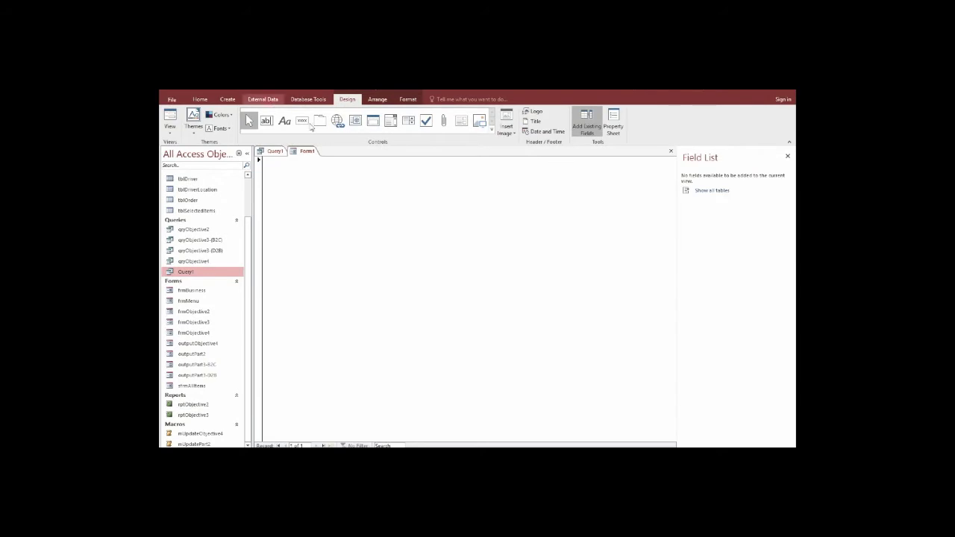
left_click(170, 127)
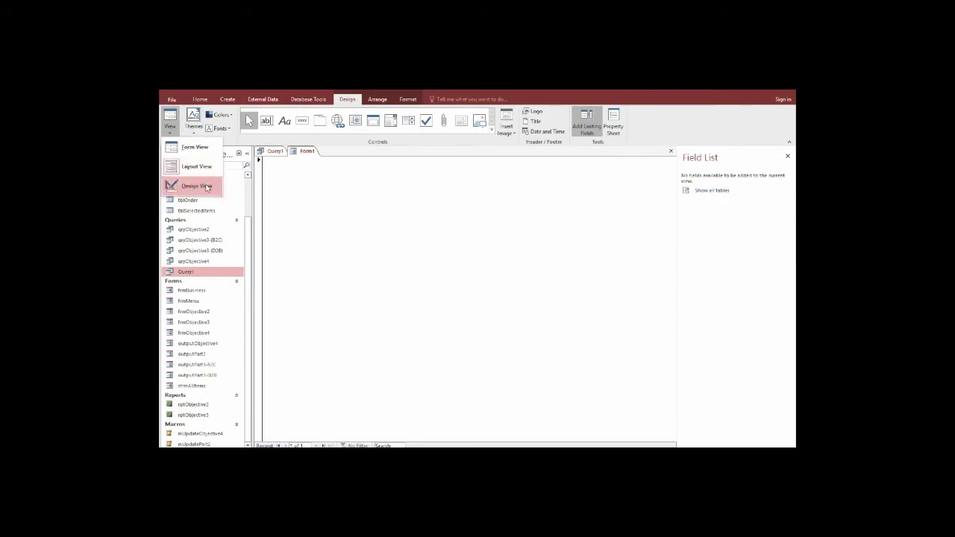
left_click(206, 187)
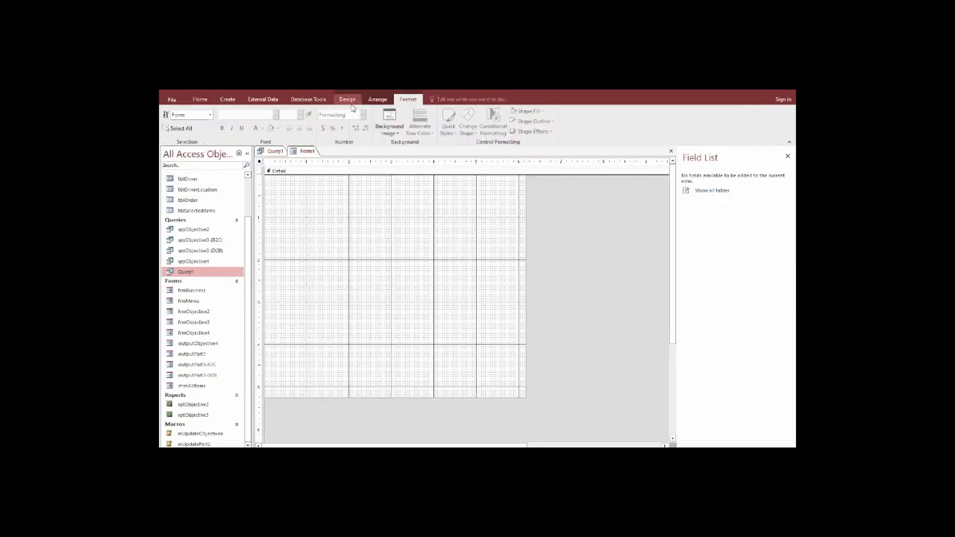
left_click(349, 102)
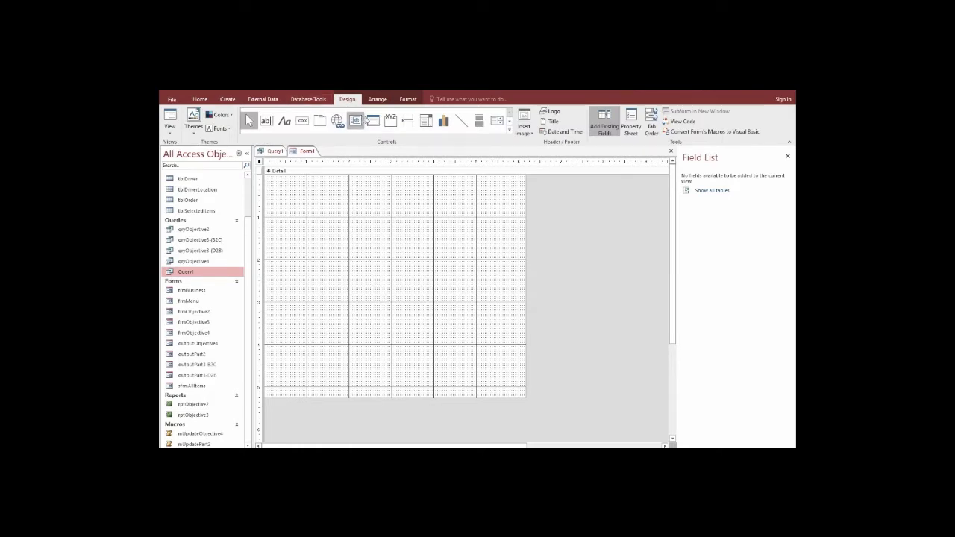
Step: Draw a combo box listing OrderID from tblOrder, labelled 'Order ID'
left_click(421, 123)
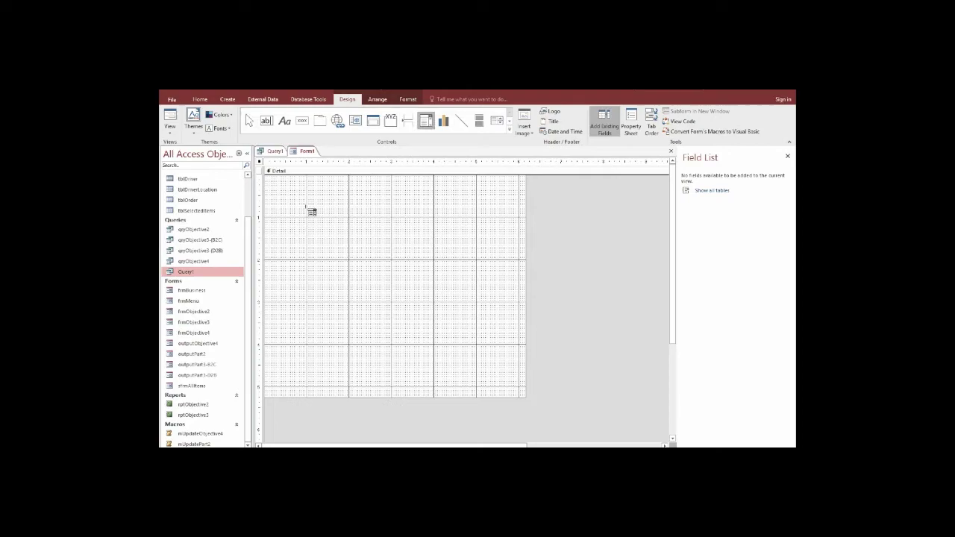
left_click(328, 211)
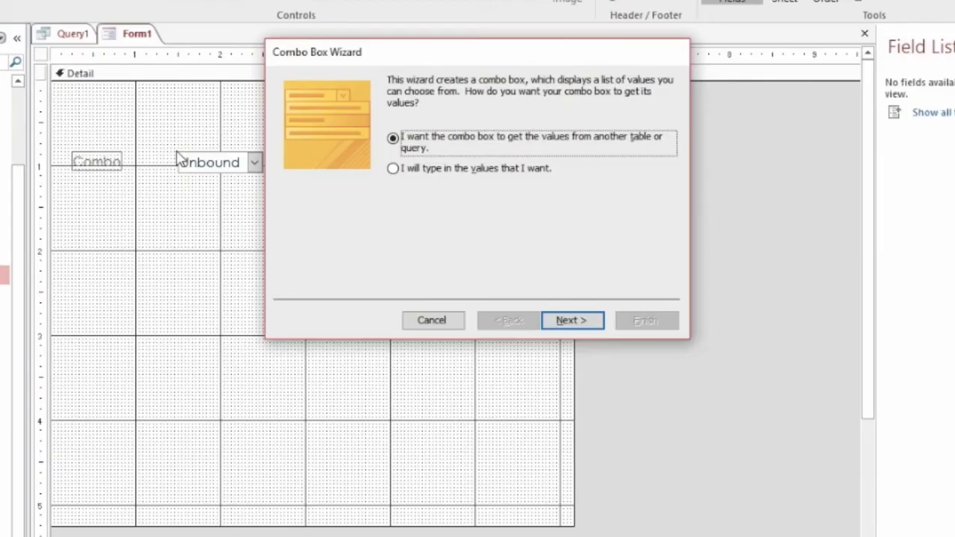
left_click(569, 321)
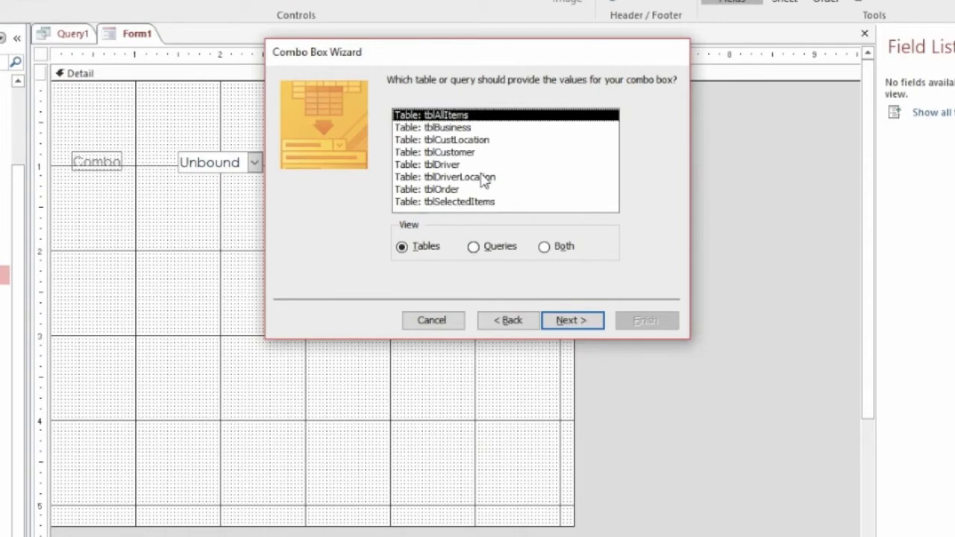
left_click(450, 190)
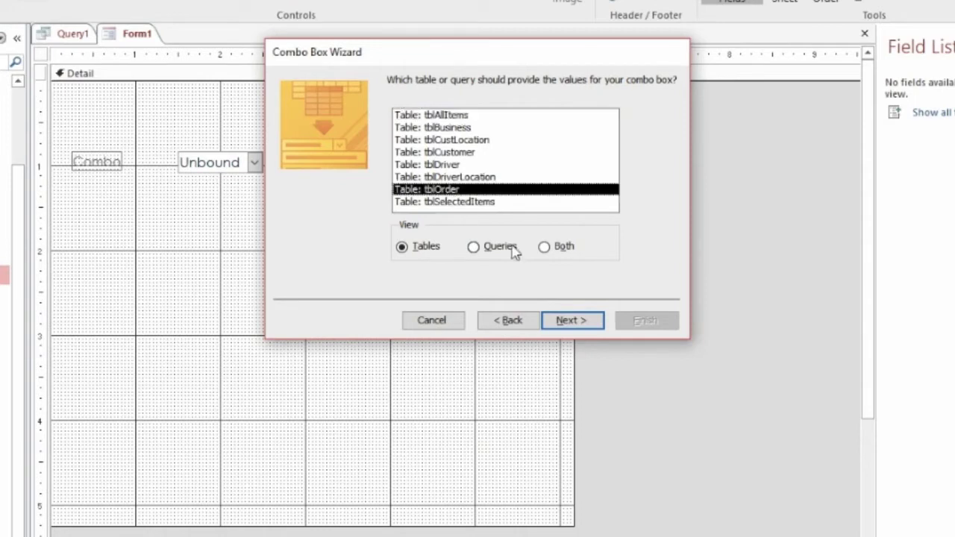
left_click(566, 323)
left_click(448, 206)
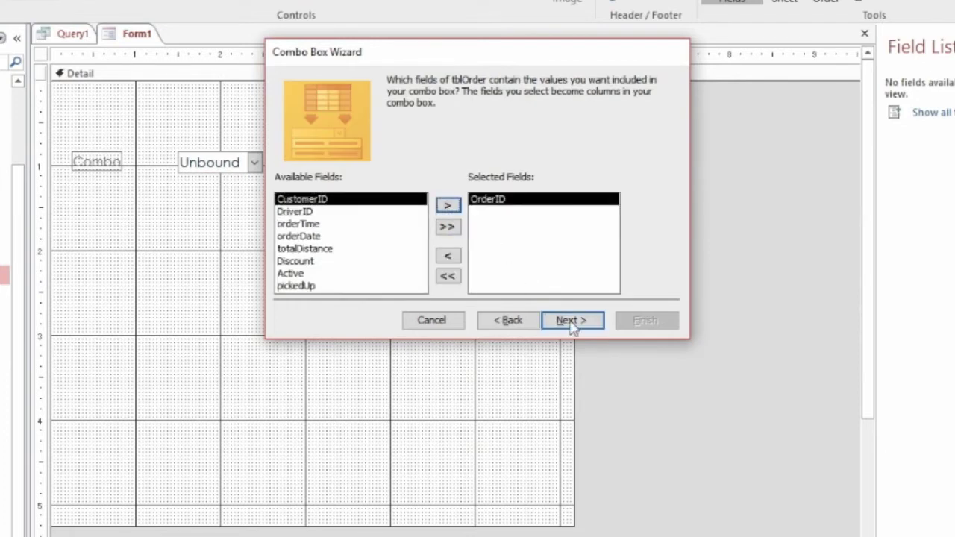
left_click(580, 328)
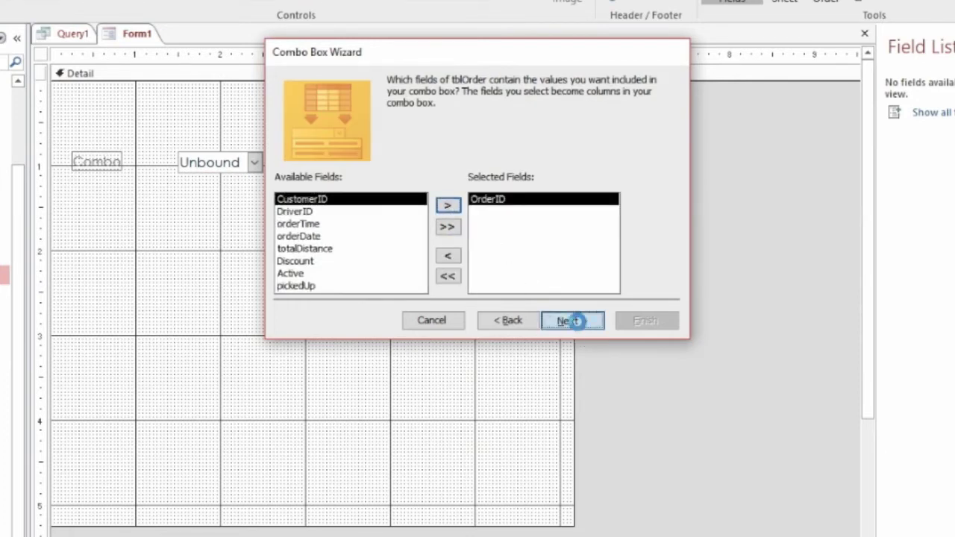
left_click(579, 325)
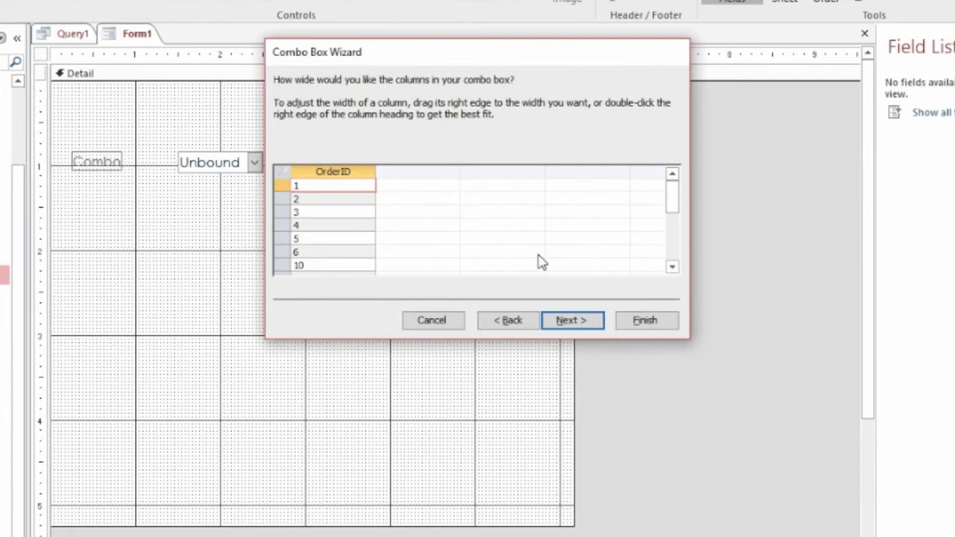
left_click(575, 320)
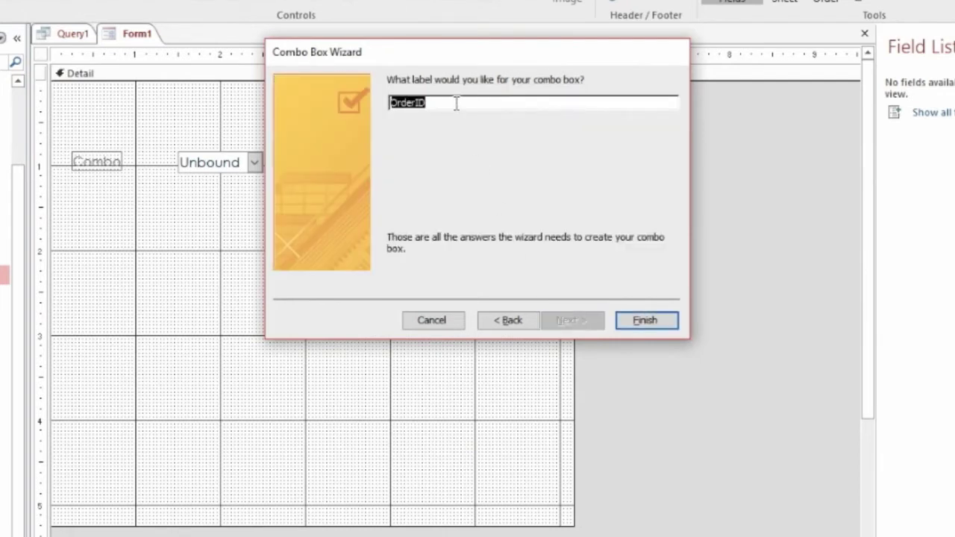
type("Order ID")
left_click(646, 323)
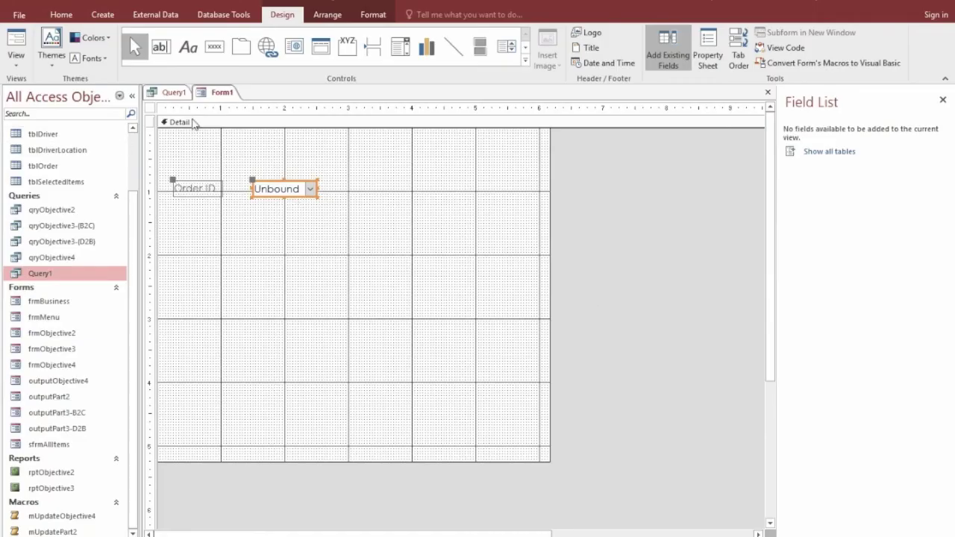
Step: Test the Order ID list in Form View, then return Form1 to Design View
left_click(16, 44)
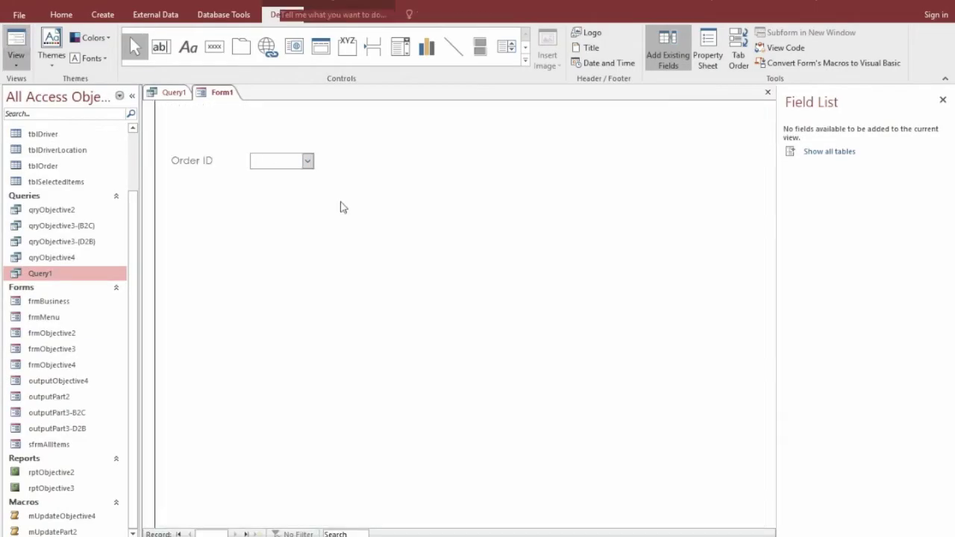
left_click(307, 160)
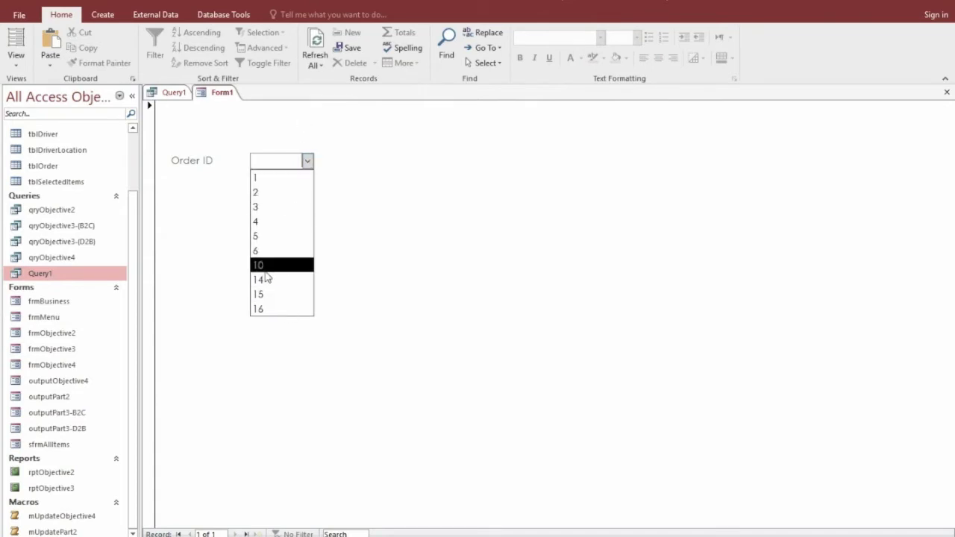
left_click(239, 146)
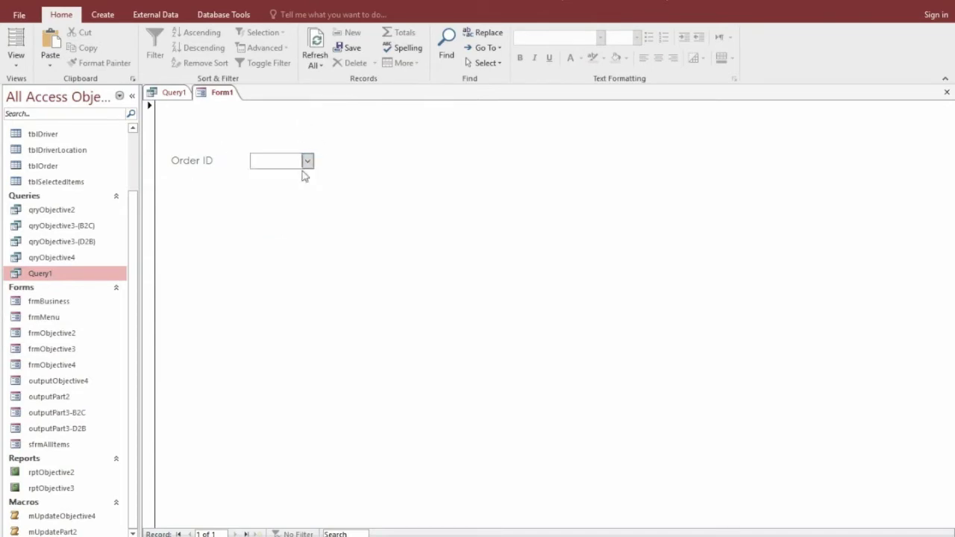
left_click(307, 160)
left_click(15, 64)
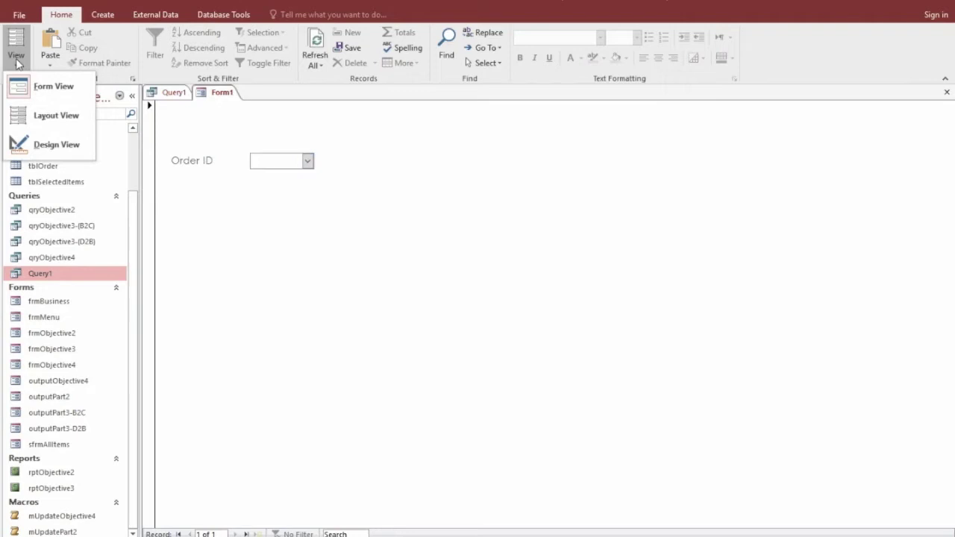
left_click(73, 152)
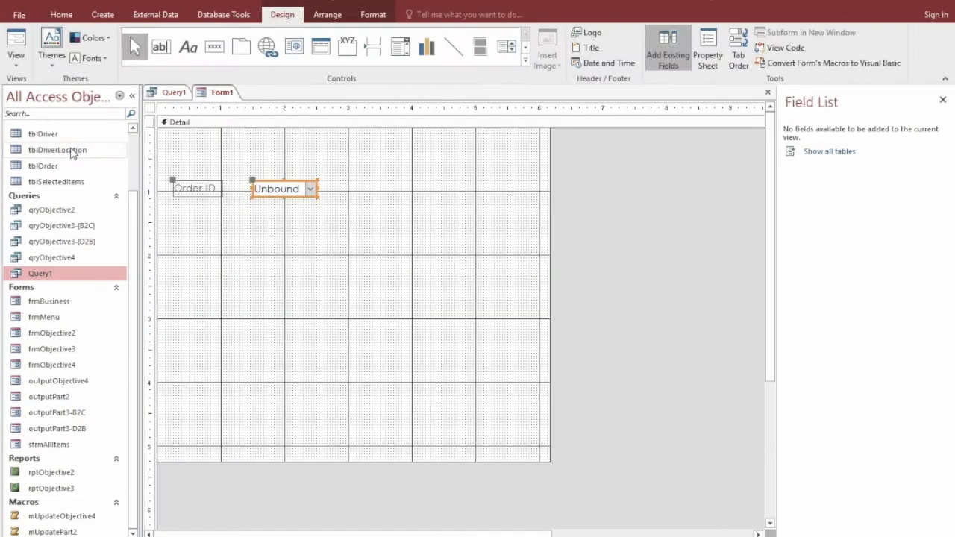
Step: Rename the combo box to cbOrderID in its properties and save the form as Form1
left_click(294, 183)
left_click(294, 179)
left_click(294, 184)
double_click(295, 183)
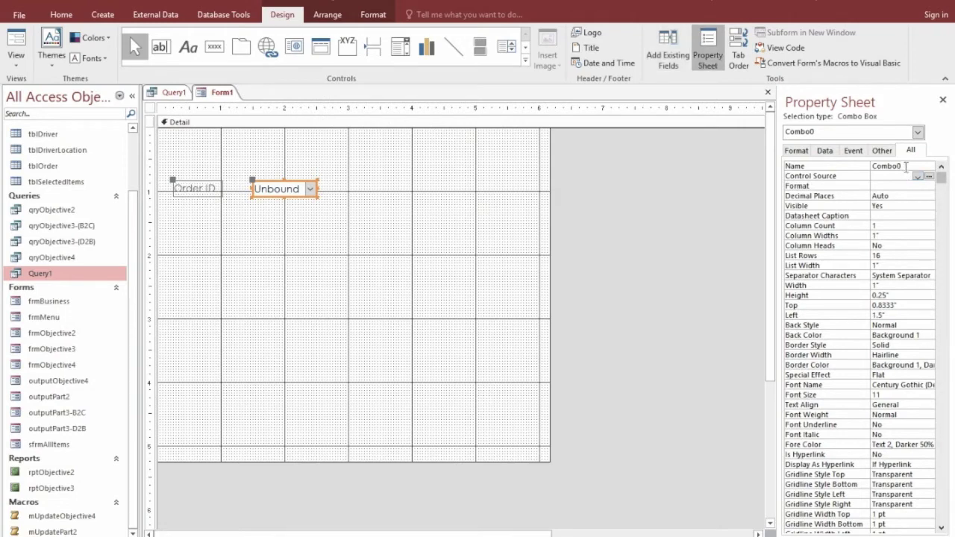
double_click(906, 166)
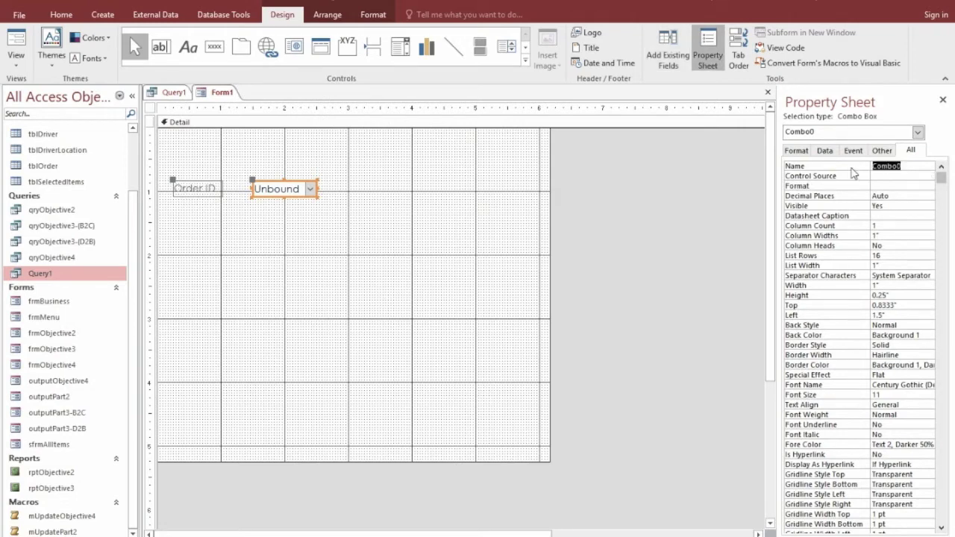
type("cbR")
type("rderID")
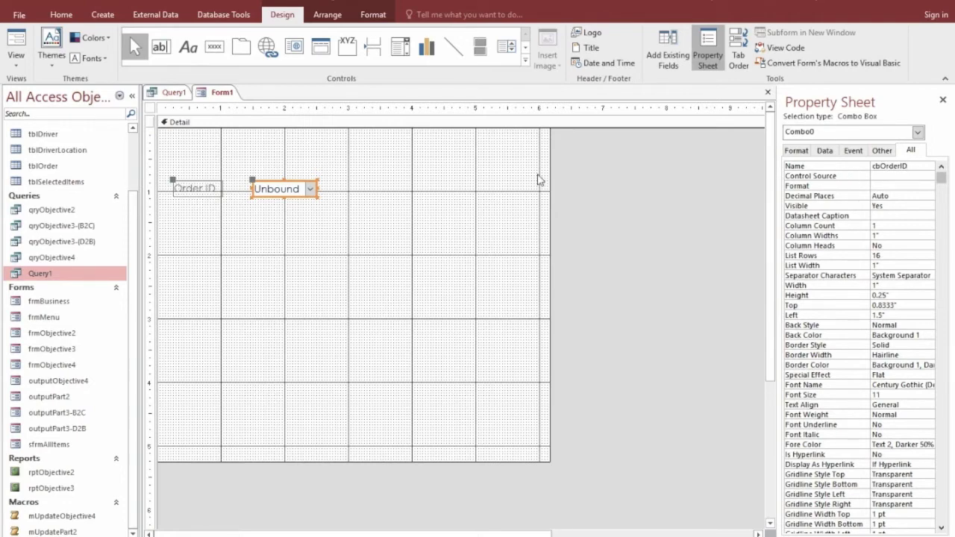
key("ctrl+s")
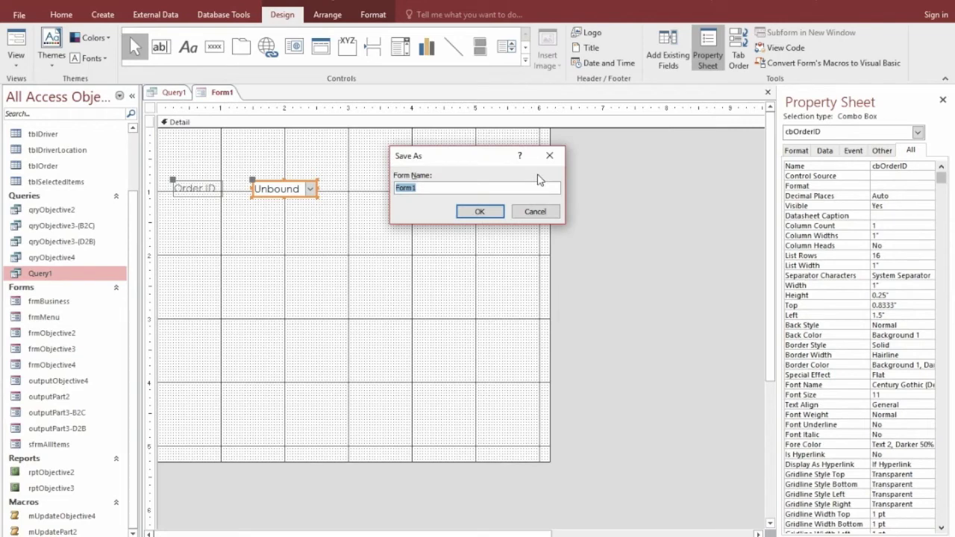
key("Return")
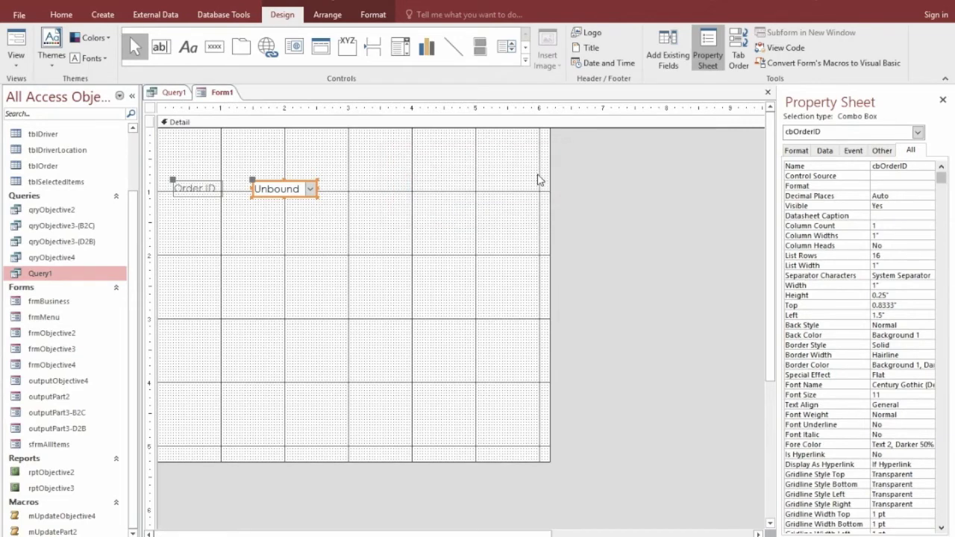
Step: Complete Query1's WHERE with Forms![Form1]!cbOrderID; and delete the Forms![Form Name]!Input Name line
left_click(174, 93)
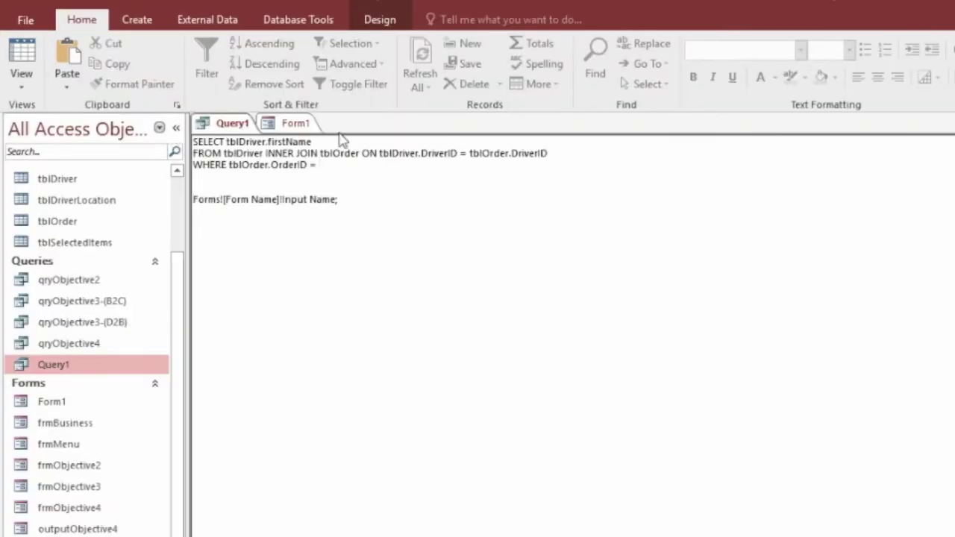
left_click_drag(321, 141, 227, 141)
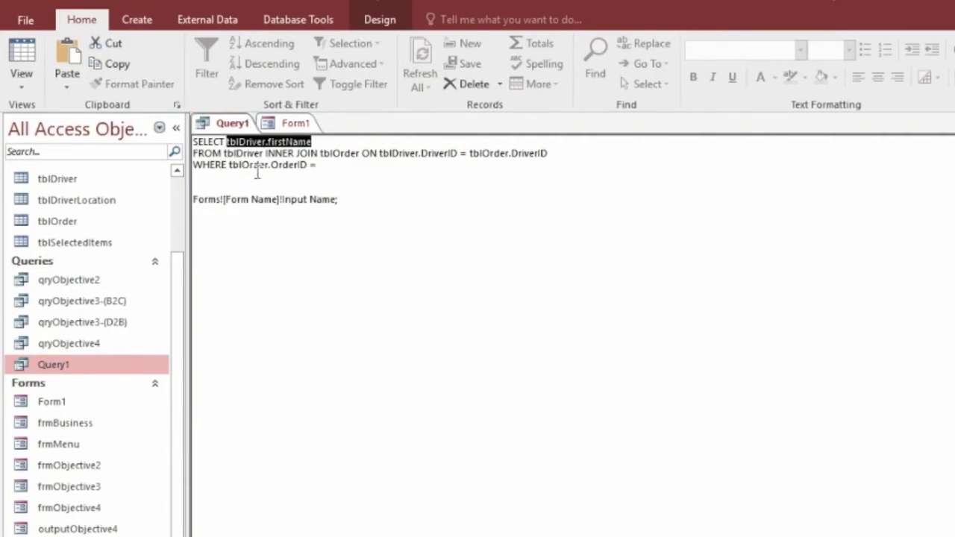
left_click(329, 165)
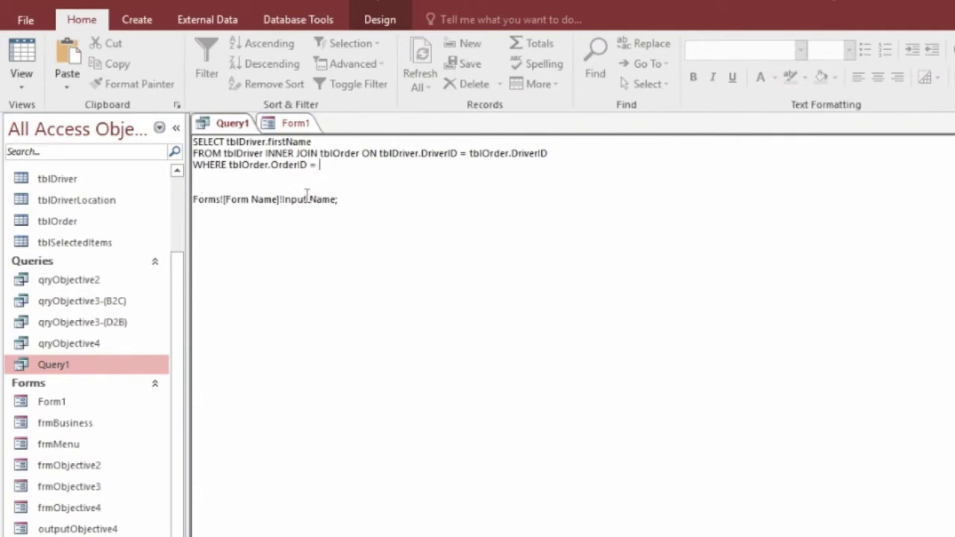
type("Fr")
key("BackSpace")
type("orms![Form1")
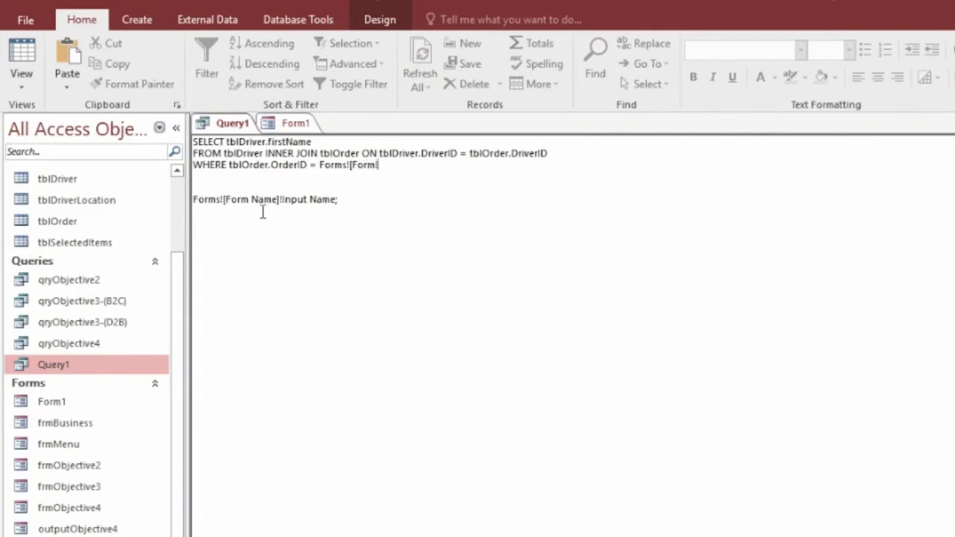
type("]!cbOrderID;")
left_click_drag(356, 201, 168, 203)
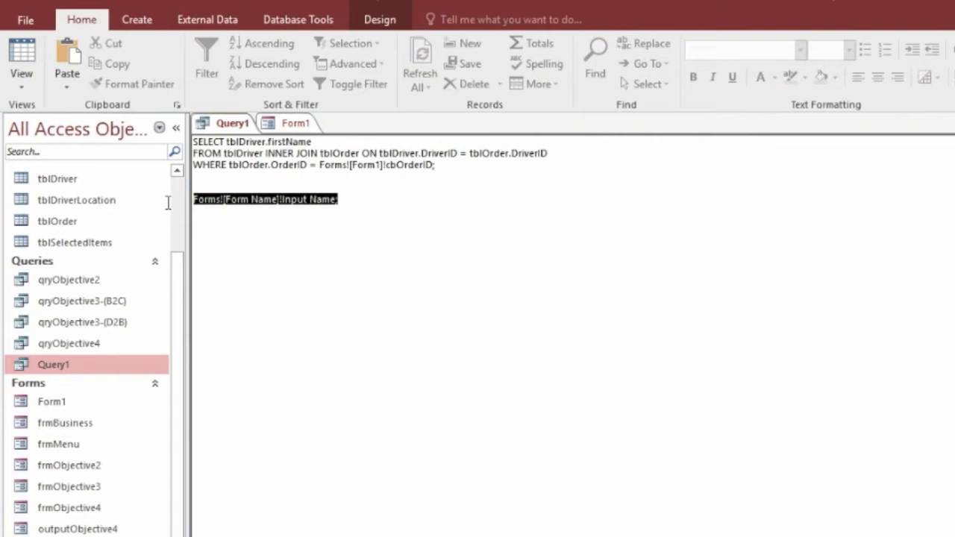
key("BackSpace")
key("BackSpace")
key("BackSpace")
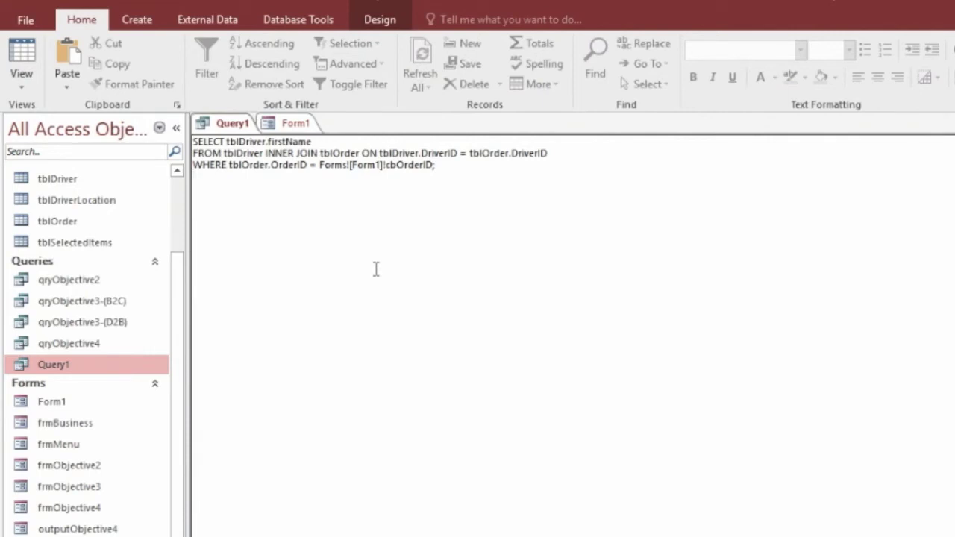
Step: Close the Query1 SQL tab
key("ctrl+a")
key("Delete")
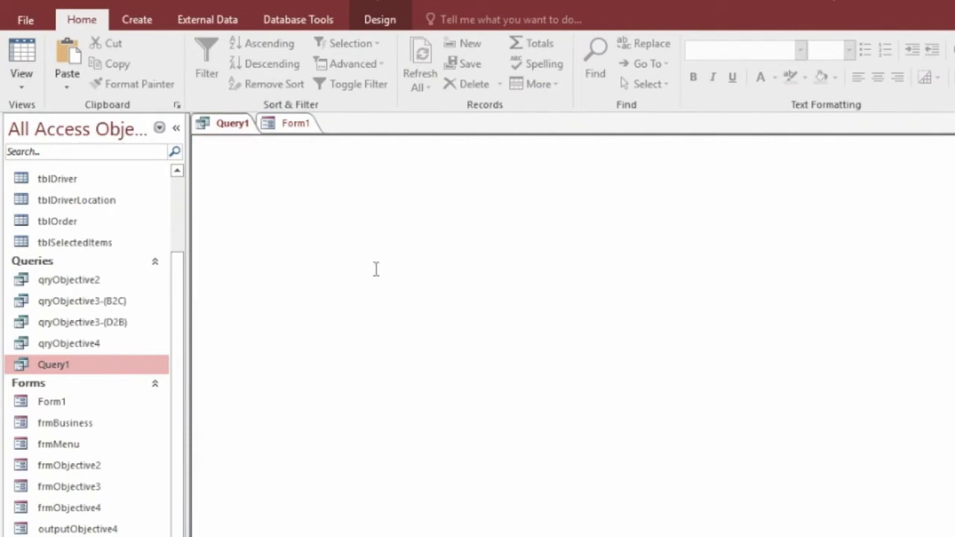
right_click(231, 125)
left_click(275, 153)
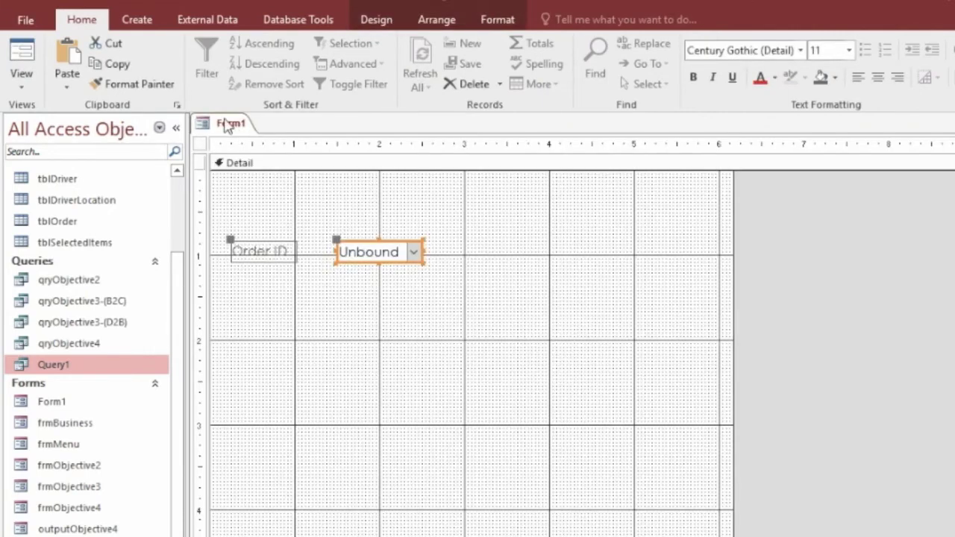
Step: Switch Form1 to Form View and choose Order ID 5
left_click(31, 55)
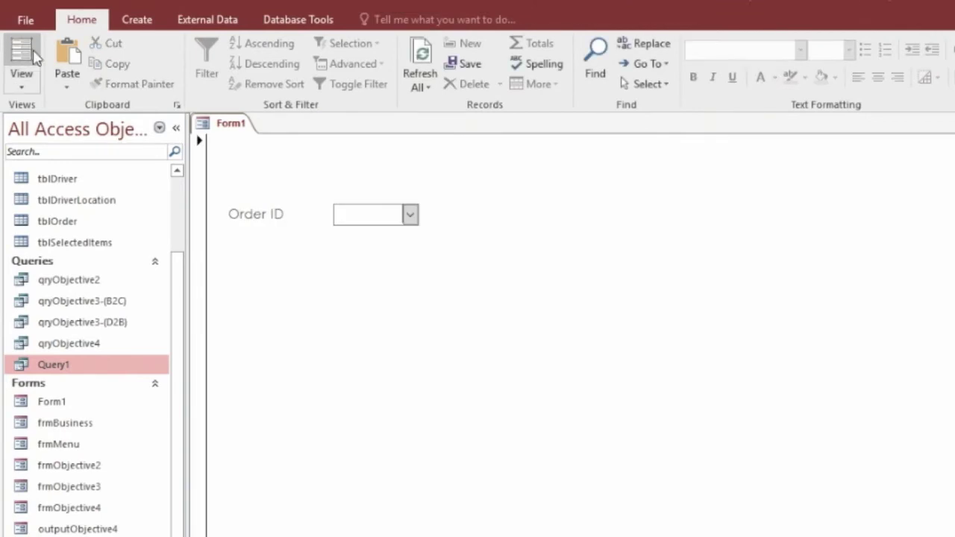
left_click(413, 218)
left_click(374, 314)
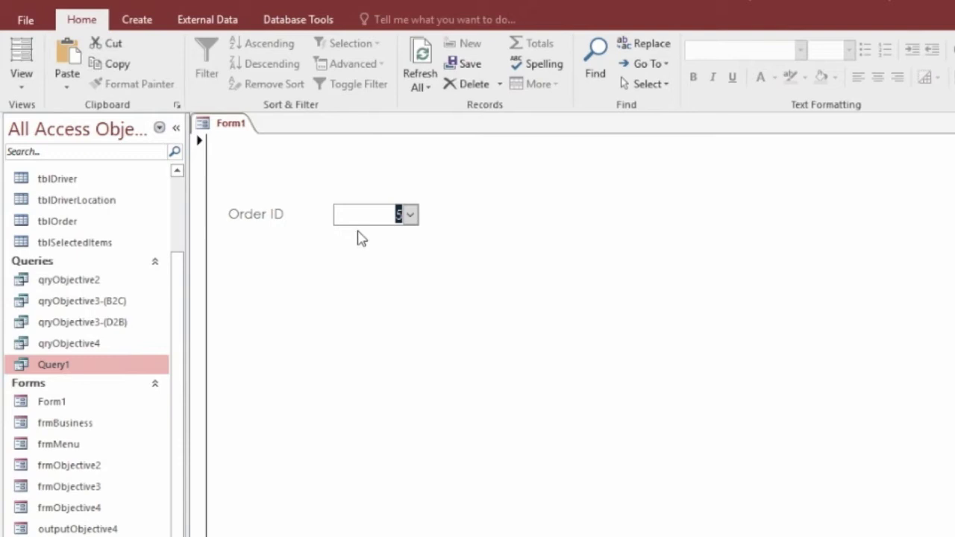
Step: Open Query1 from the navigation pane to see the matching driver first name
double_click(84, 372)
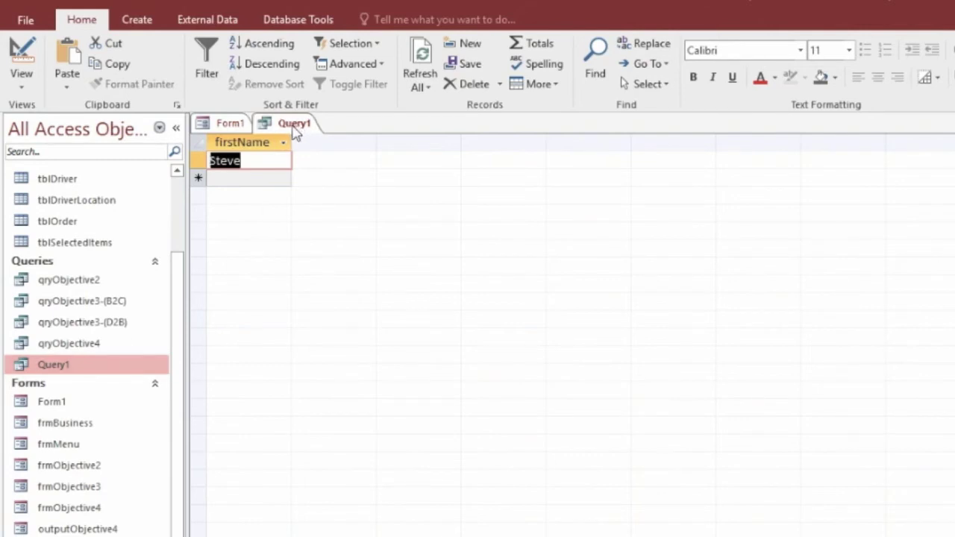
right_click(295, 132)
right_click(273, 123)
right_click(276, 123)
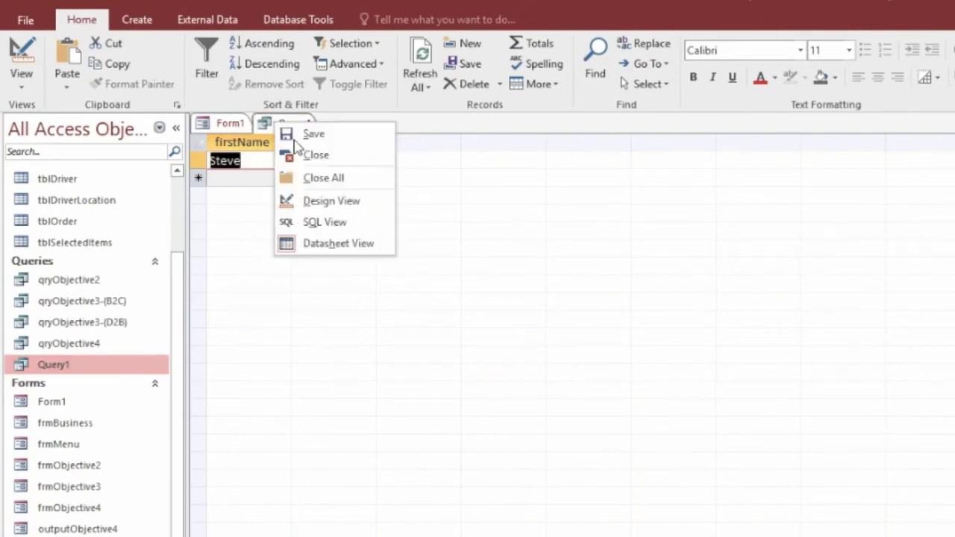
key("Escape")
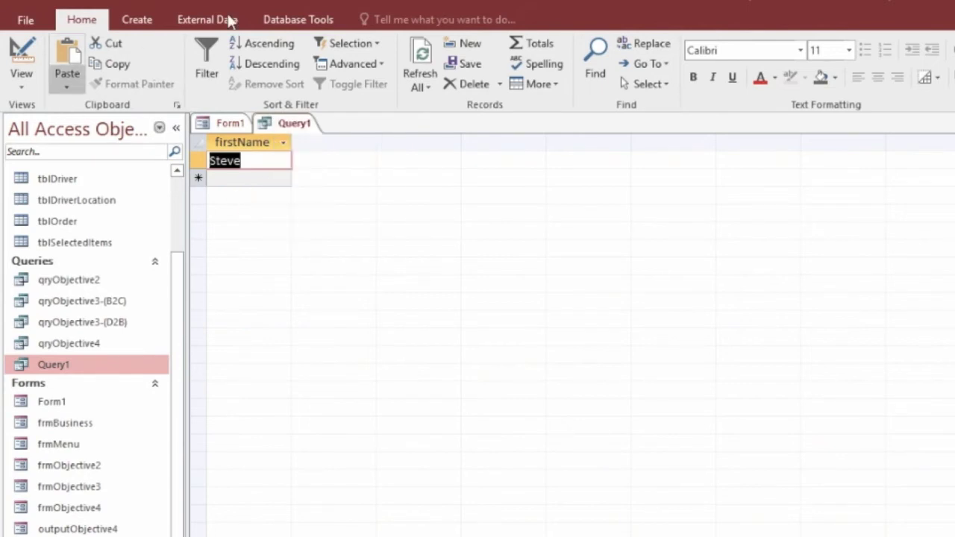
Step: Run the Form Wizard with Query1's firstName field and a Datasheet layout
left_click(141, 21)
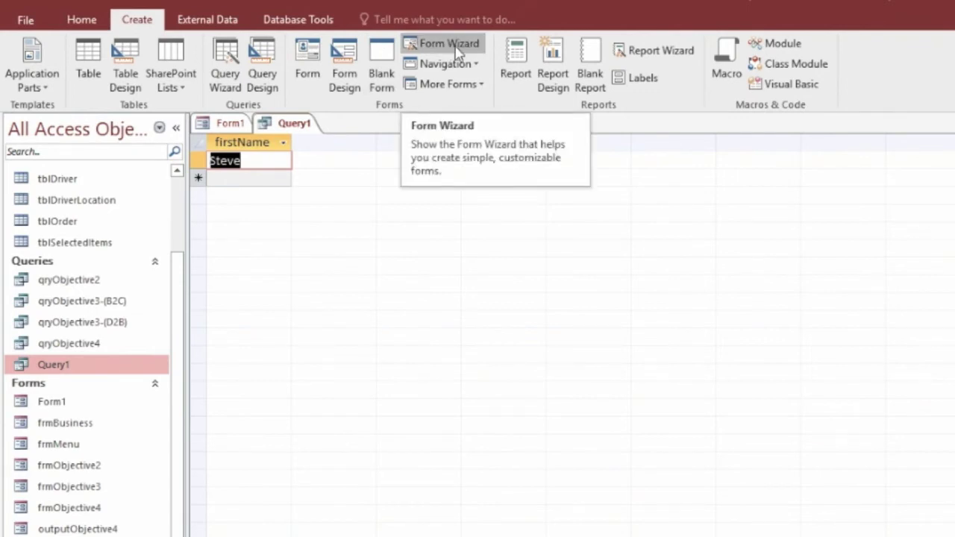
left_click(452, 47)
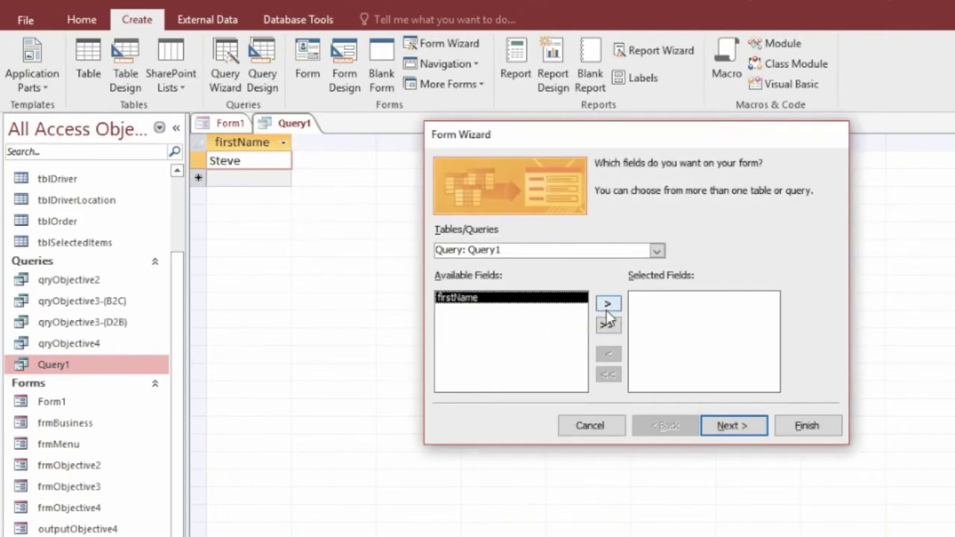
left_click(608, 306)
left_click(732, 427)
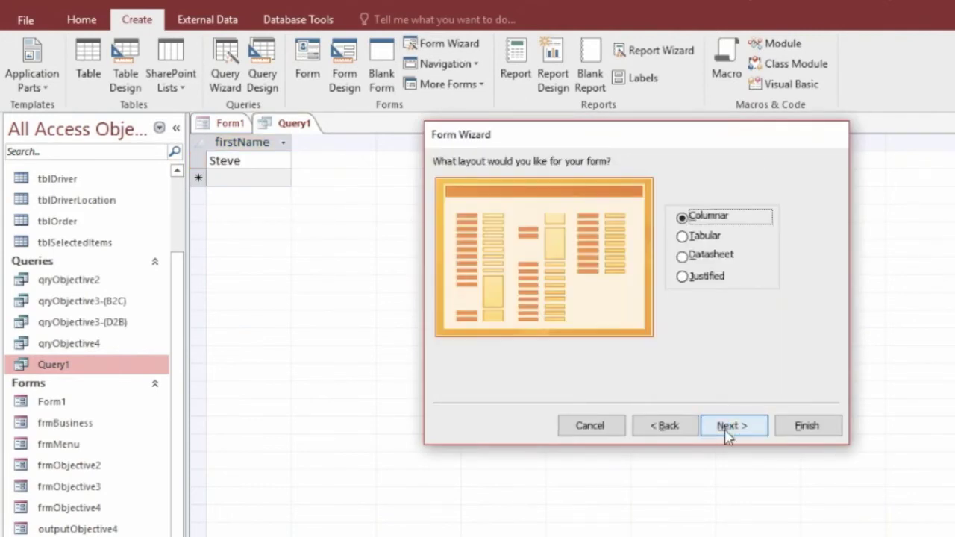
left_click(709, 255)
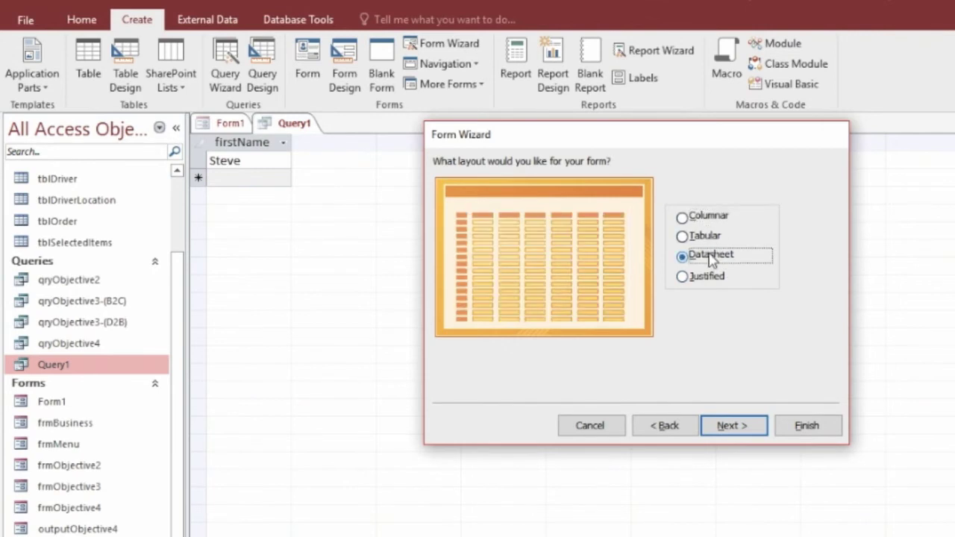
left_click(709, 237)
left_click(711, 256)
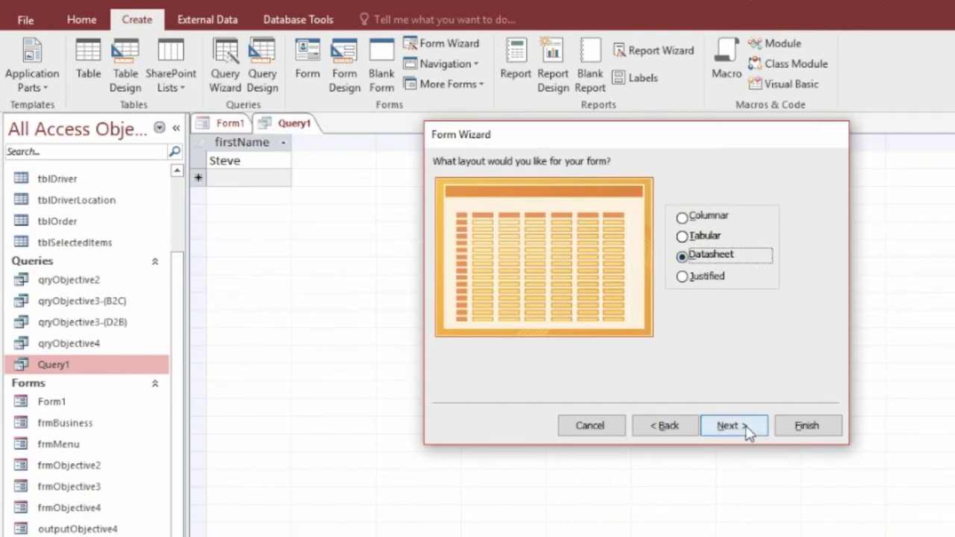
left_click(749, 431)
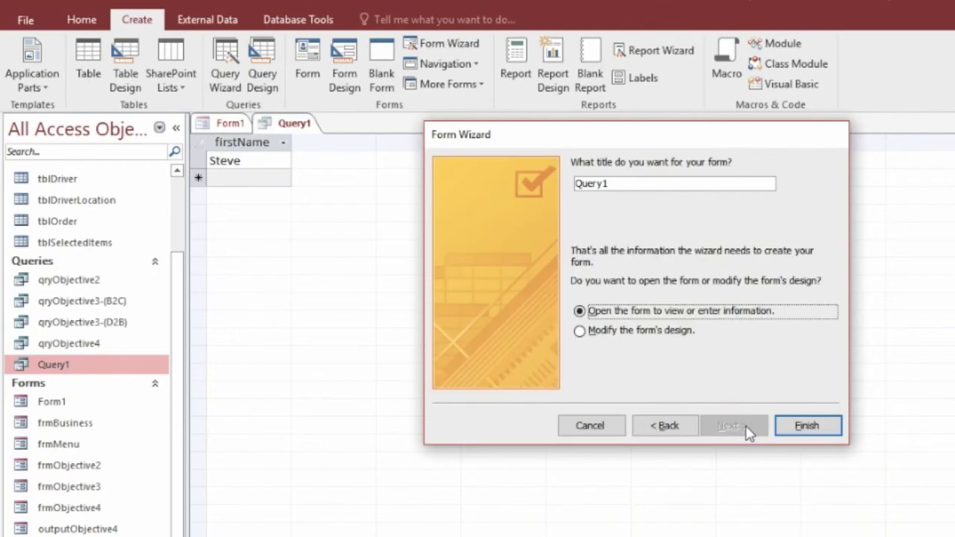
Step: Title the new form outputForm1 and finish the wizard
double_click(637, 183)
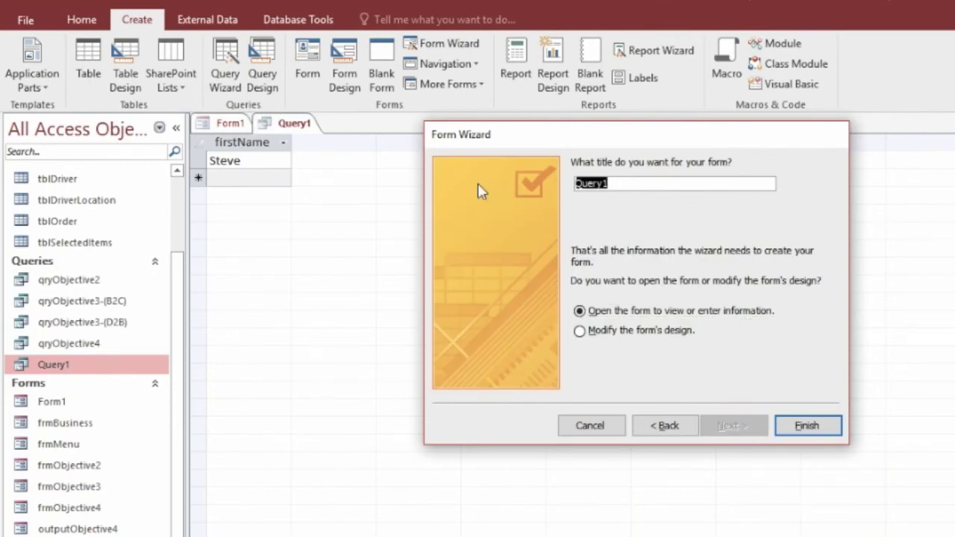
type("outputForm1")
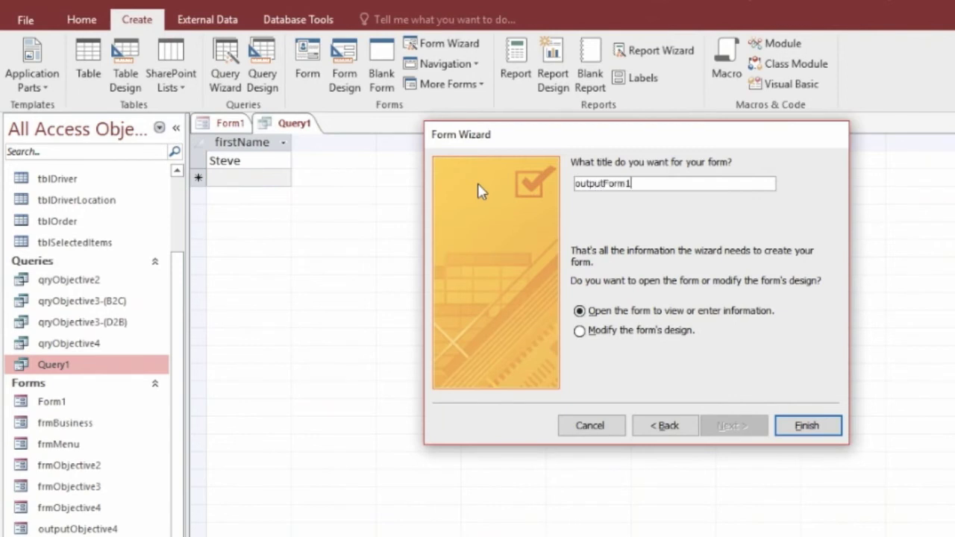
left_click(807, 425)
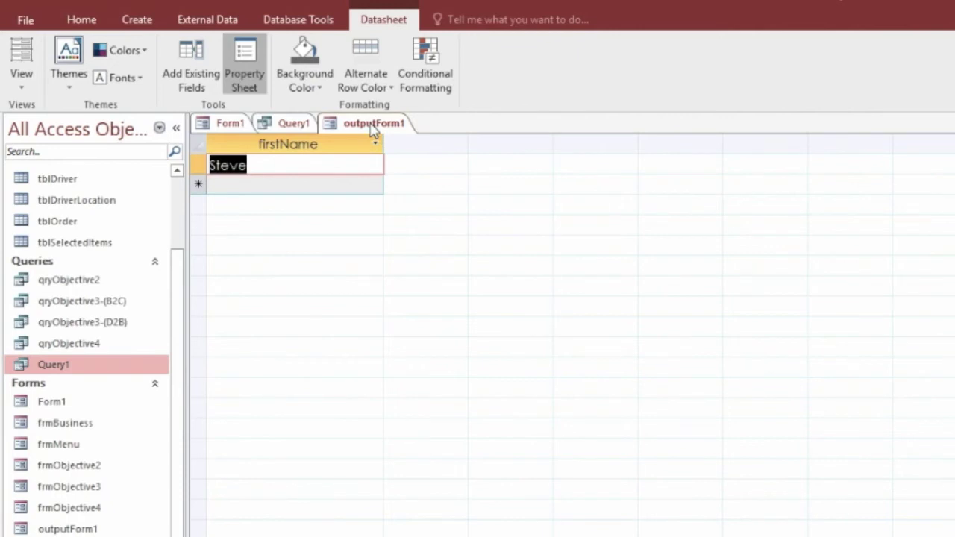
right_click(374, 128)
Step: Close outputForm1 and switch Form1 to Design View
left_click(416, 155)
left_click(241, 131)
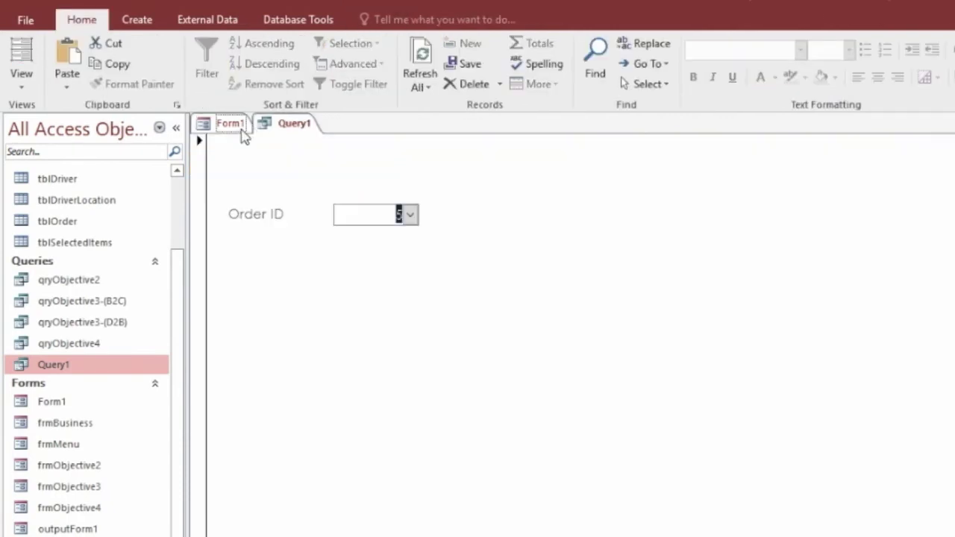
left_click(21, 83)
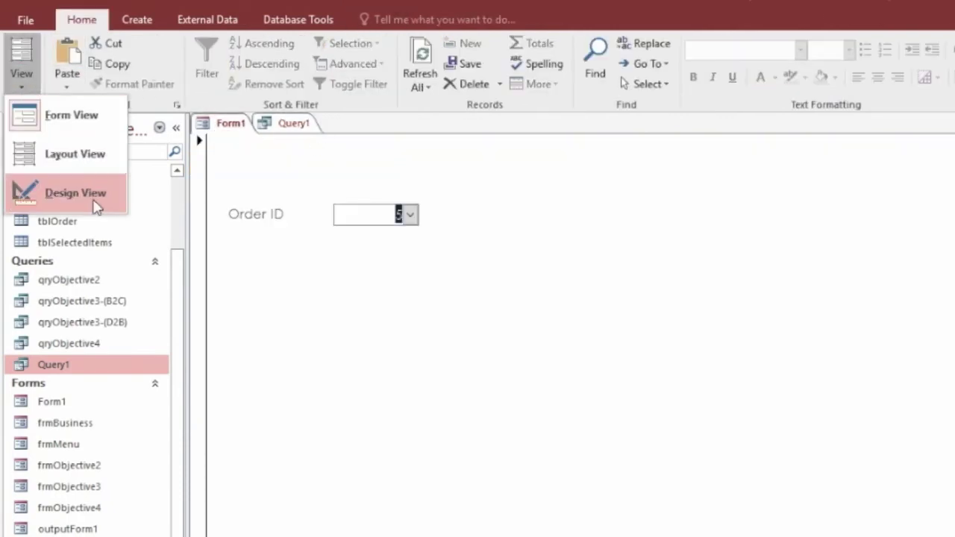
left_click(95, 200)
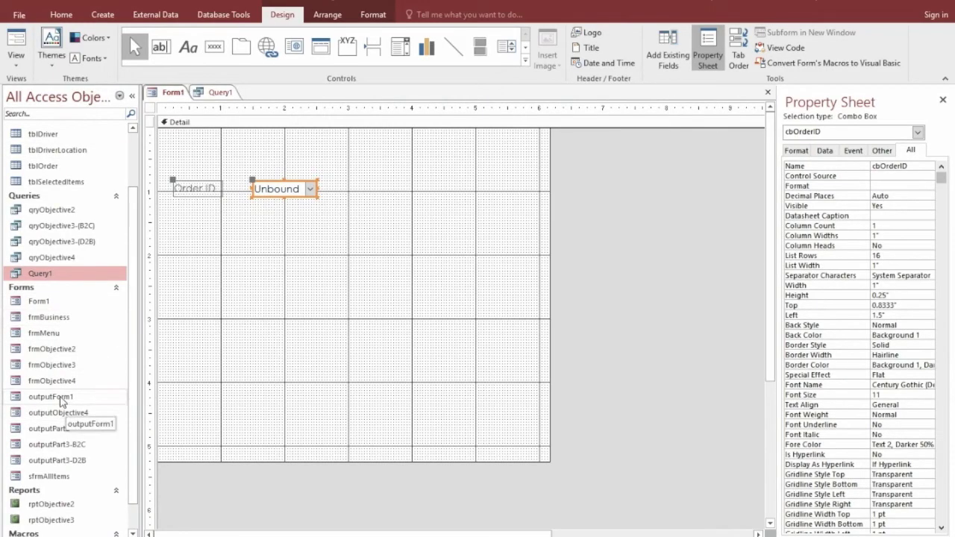
Step: Drop outputForm1 onto Form1 as a subform under Order ID, narrower and taller
left_click_drag(66, 397, 220, 296)
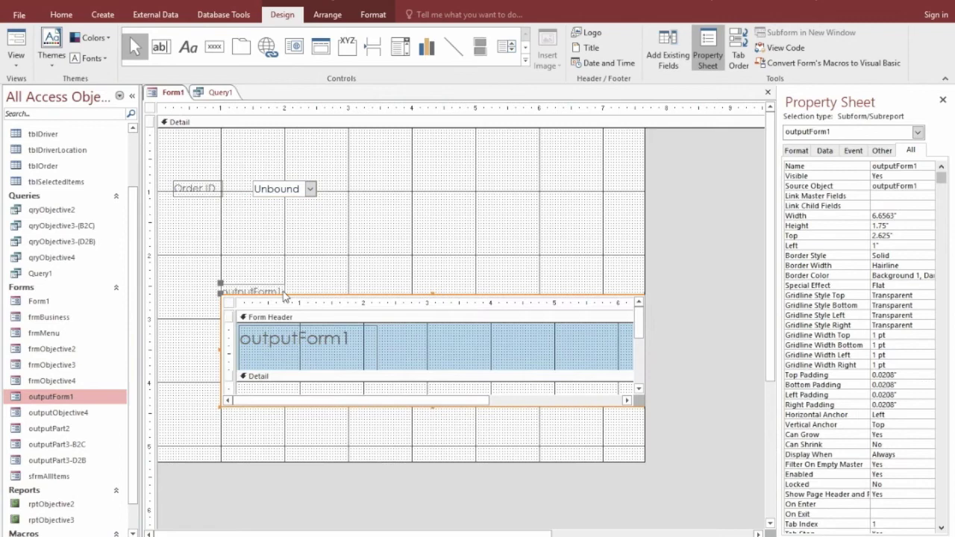
left_click_drag(287, 297, 246, 262)
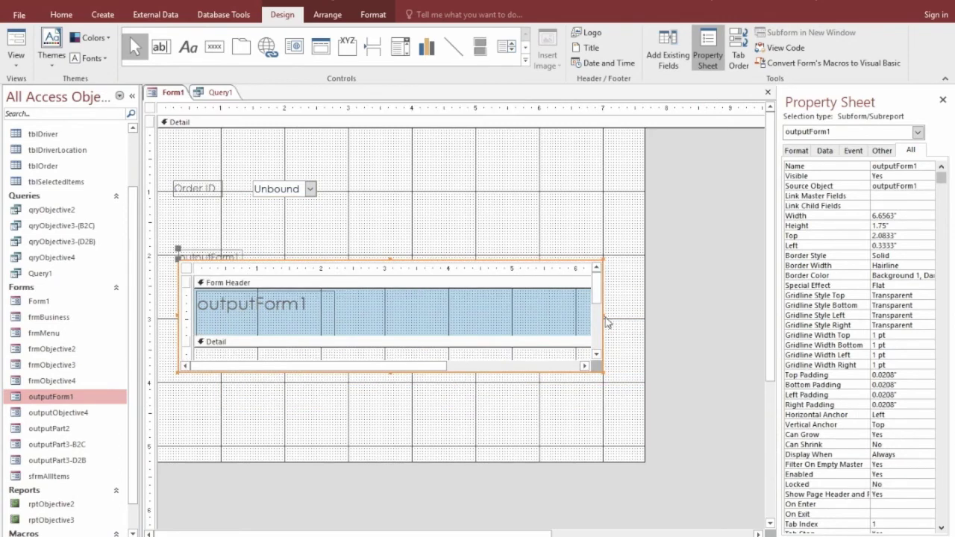
left_click_drag(603, 317, 549, 316)
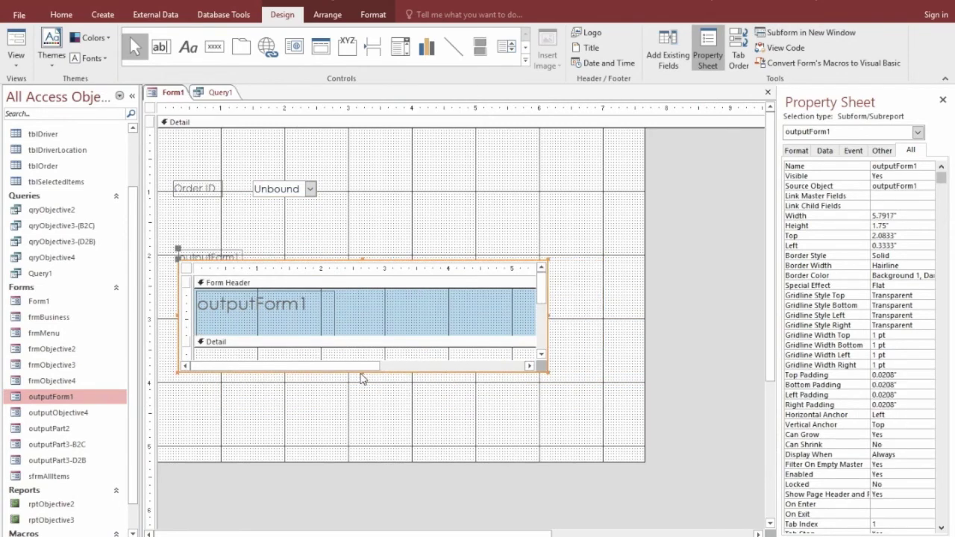
left_click_drag(363, 372, 362, 402)
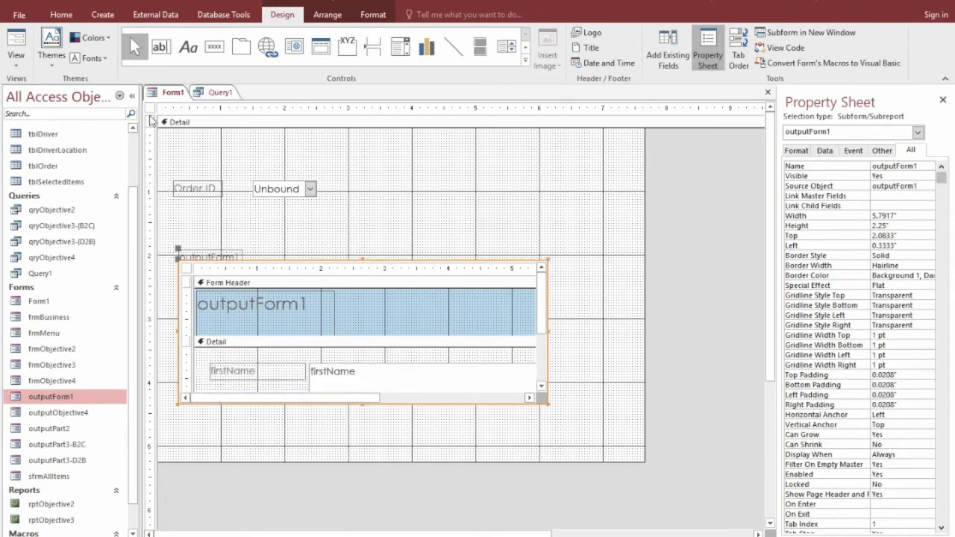
Step: In Form View, choose Order ID 2 and check the subform's first name
left_click(15, 47)
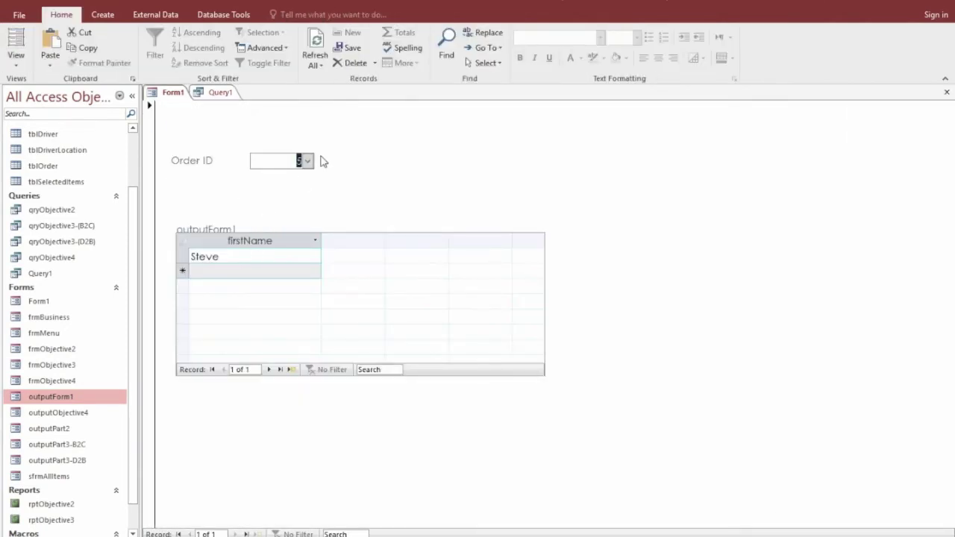
left_click(307, 162)
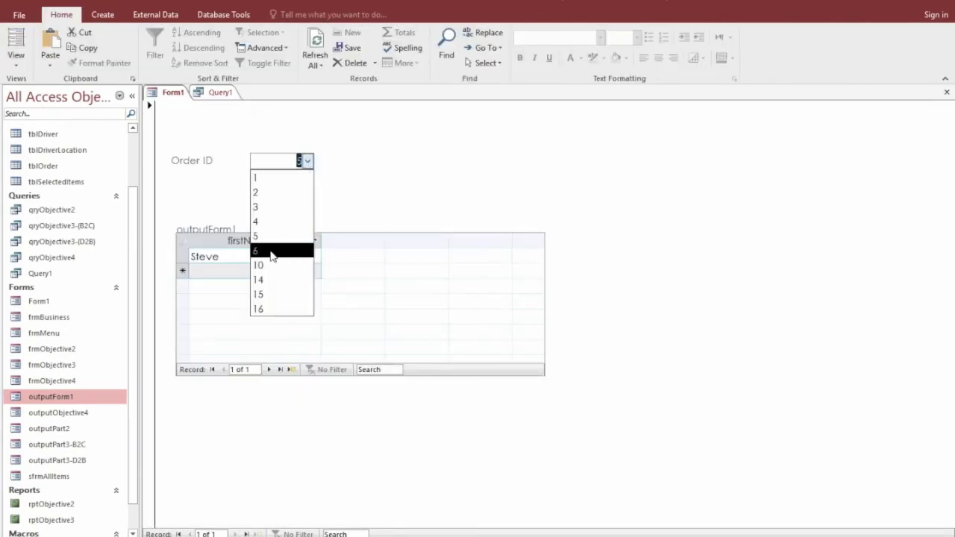
left_click(301, 193)
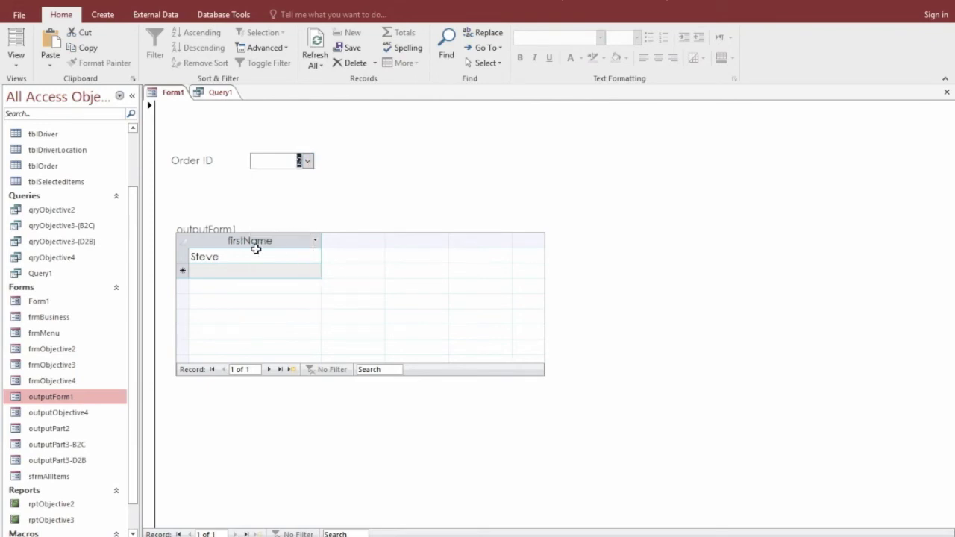
left_click(186, 256)
left_click(269, 256)
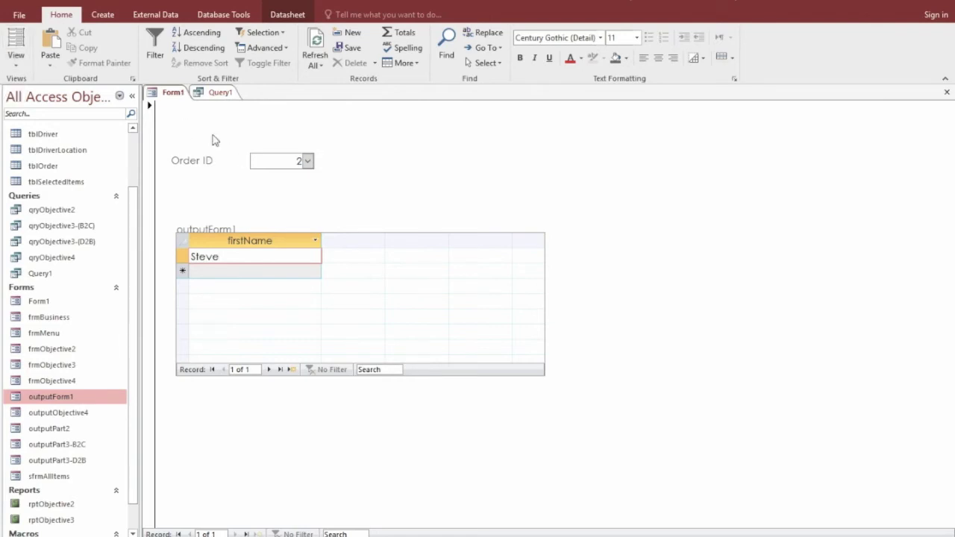
Step: Create a new macro containing a Requery action
scroll(135, 246, "down", 1)
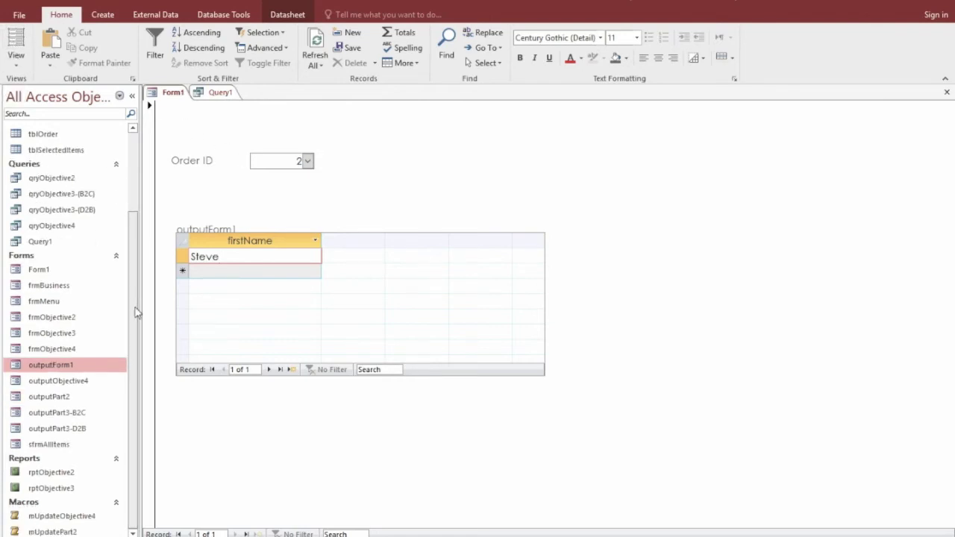
left_click(106, 20)
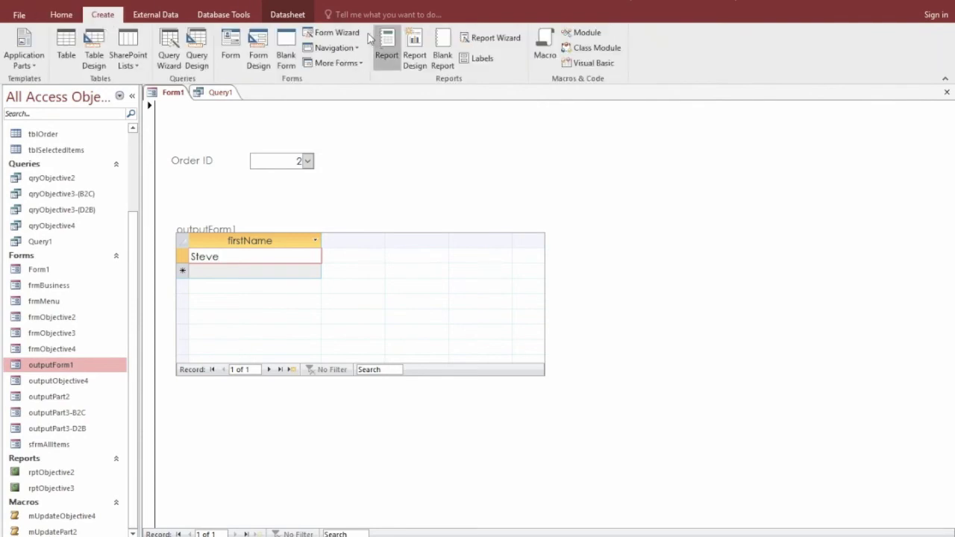
left_click(547, 44)
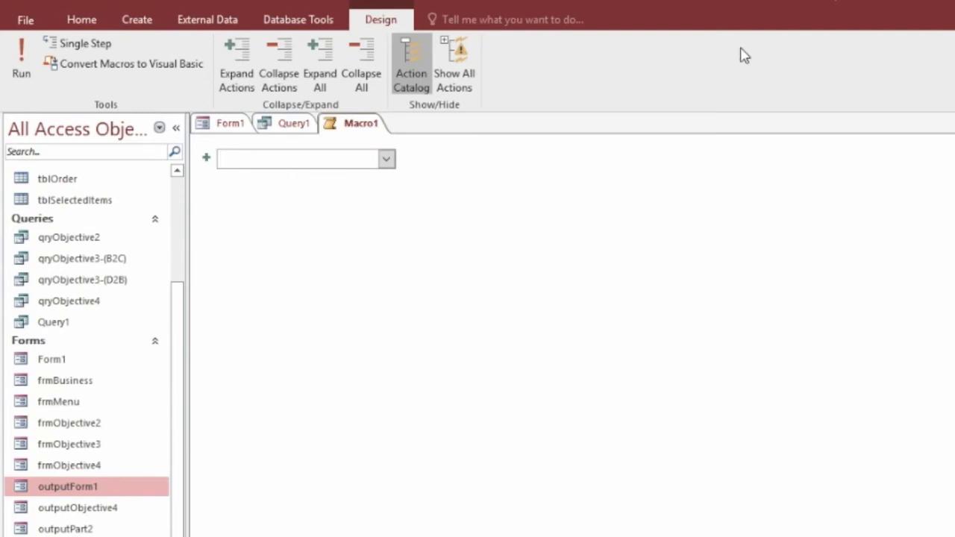
left_click(345, 158)
type("Requery")
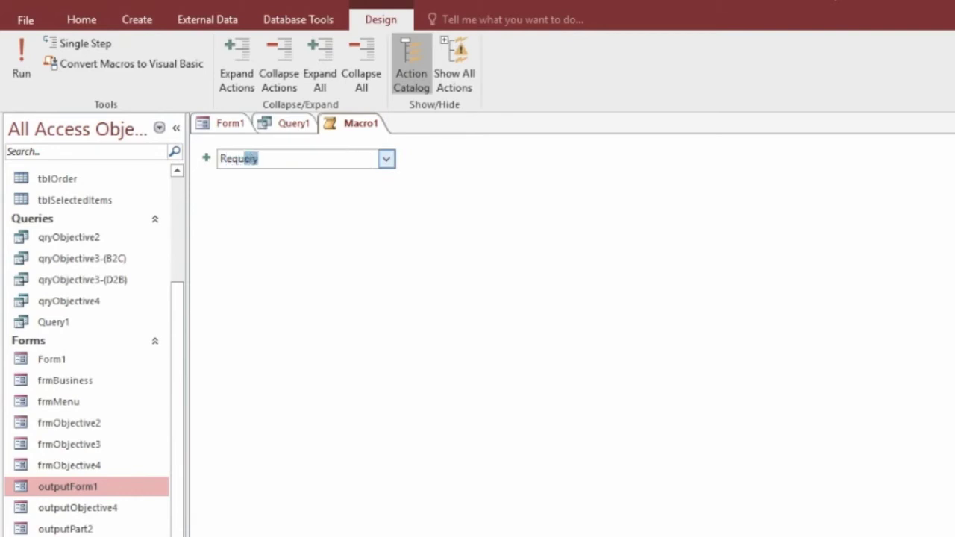
key("Return")
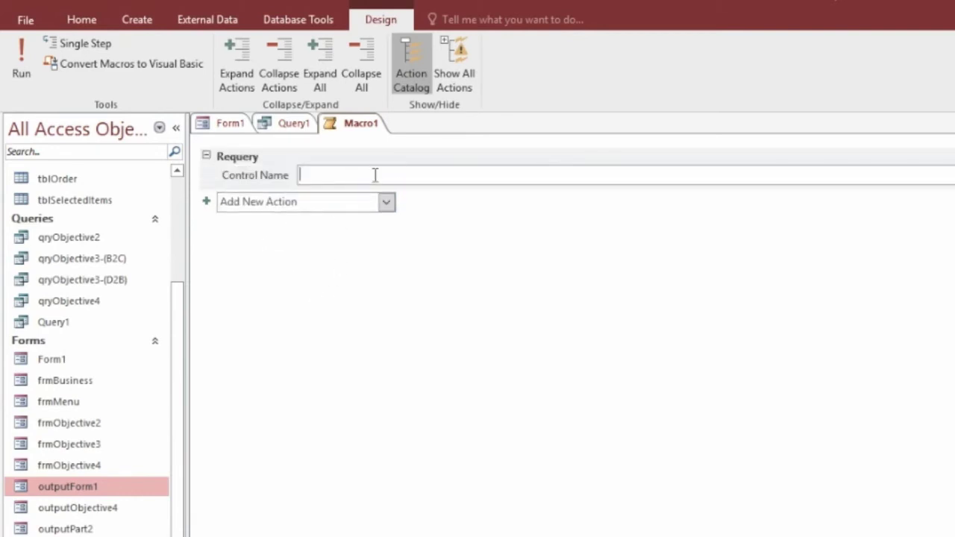
left_click(354, 212)
mouse_move(258, 163)
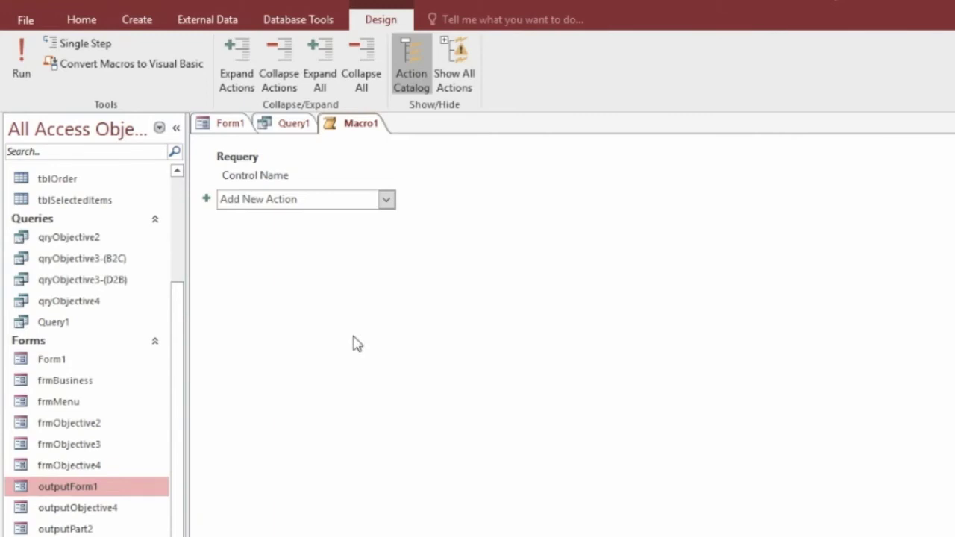
Step: Save the macro as Macro1
key("ctrl+s")
key("super")
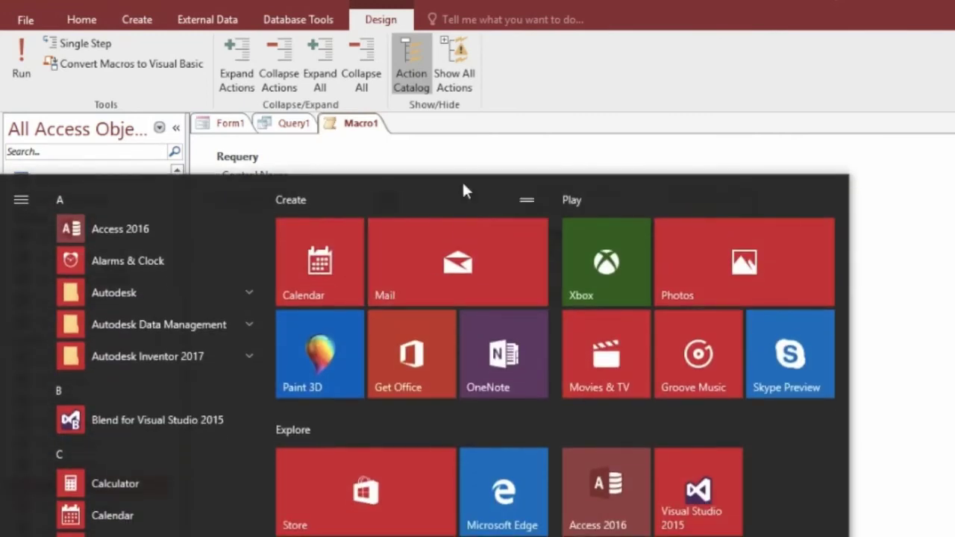
left_click(465, 156)
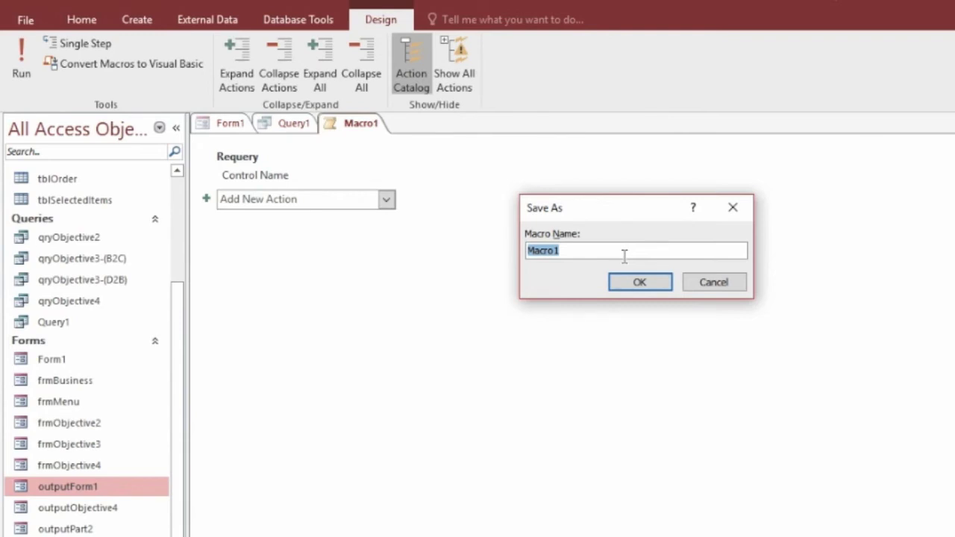
key("Return")
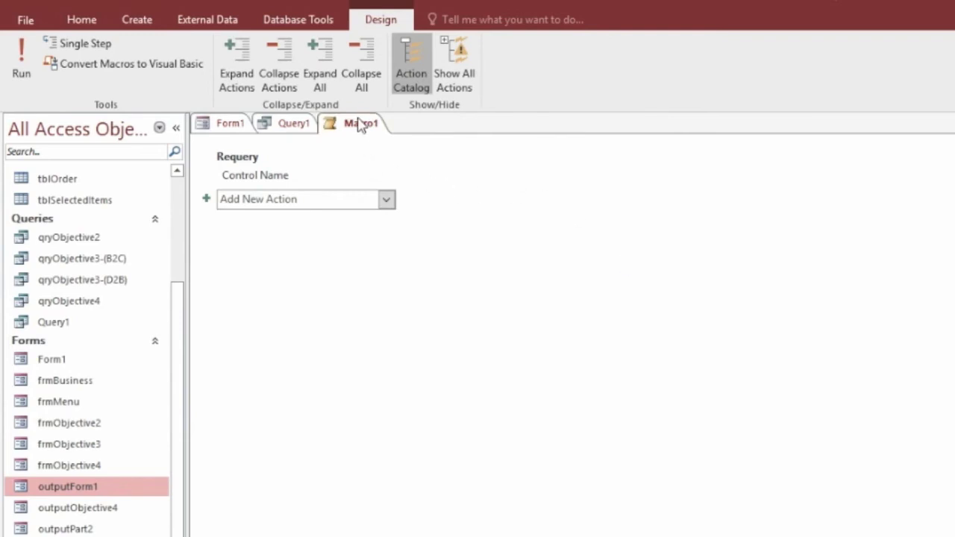
Step: Close Macro1 and switch Form1 to Design View
right_click(360, 128)
left_click(387, 155)
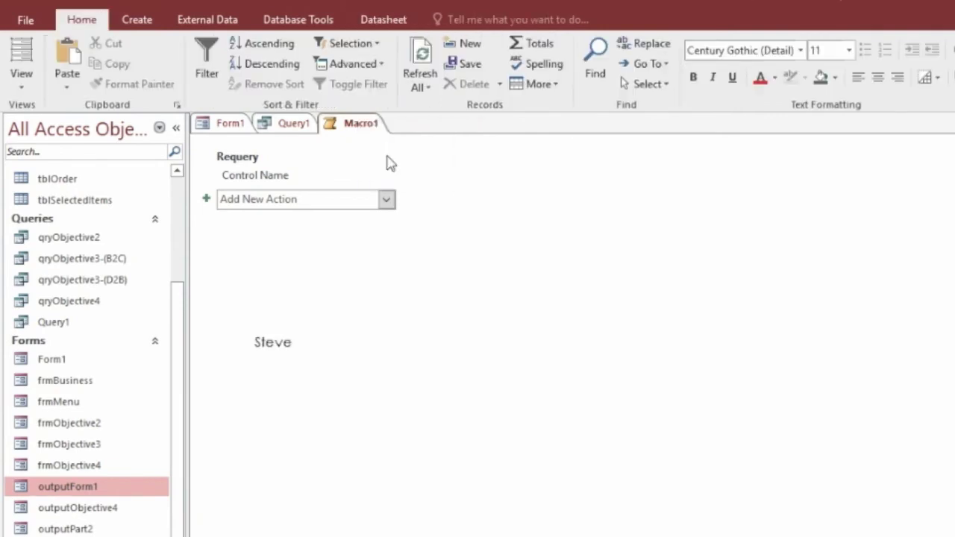
left_click(21, 88)
left_click(78, 193)
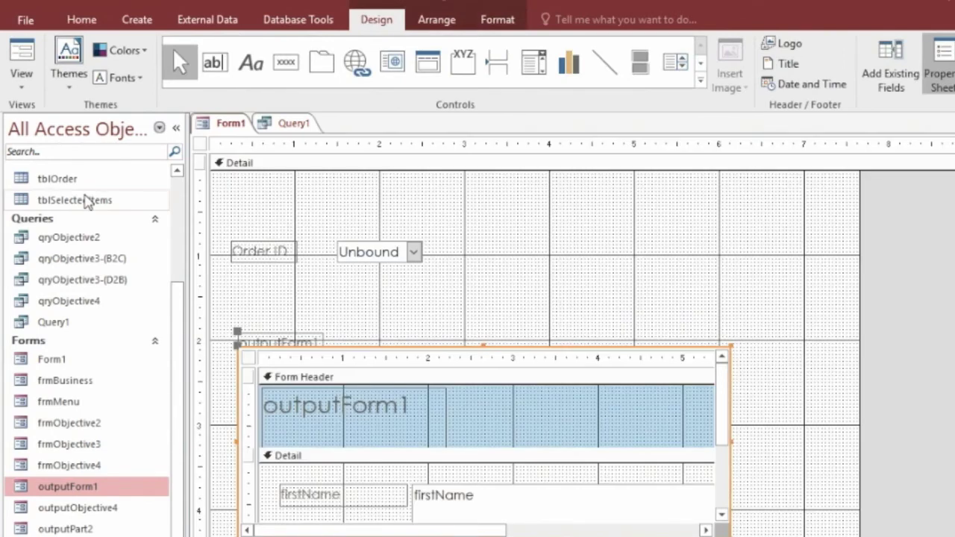
Step: Add a command button running Macro1 (Miscellaneous > Run Macro) with text 'Update Query'
left_click(286, 62)
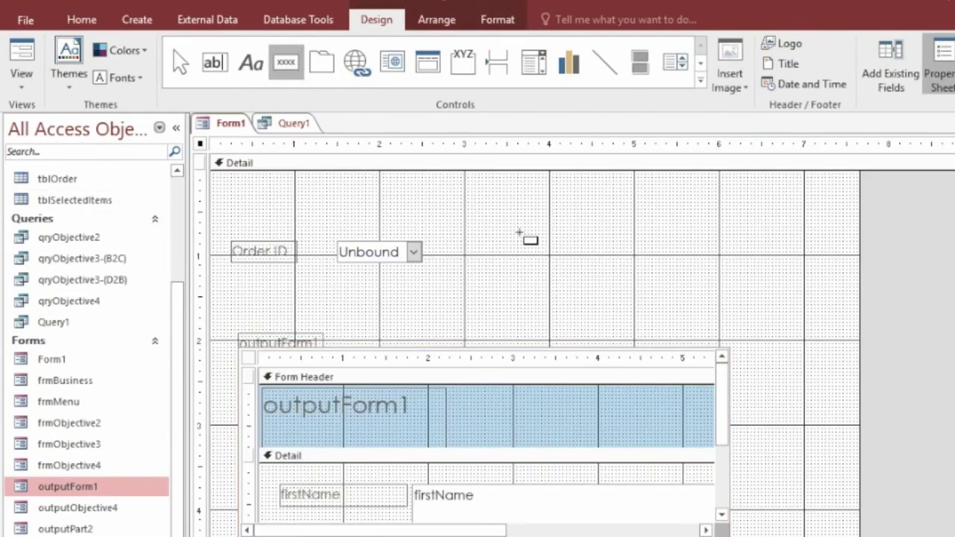
left_click(520, 233)
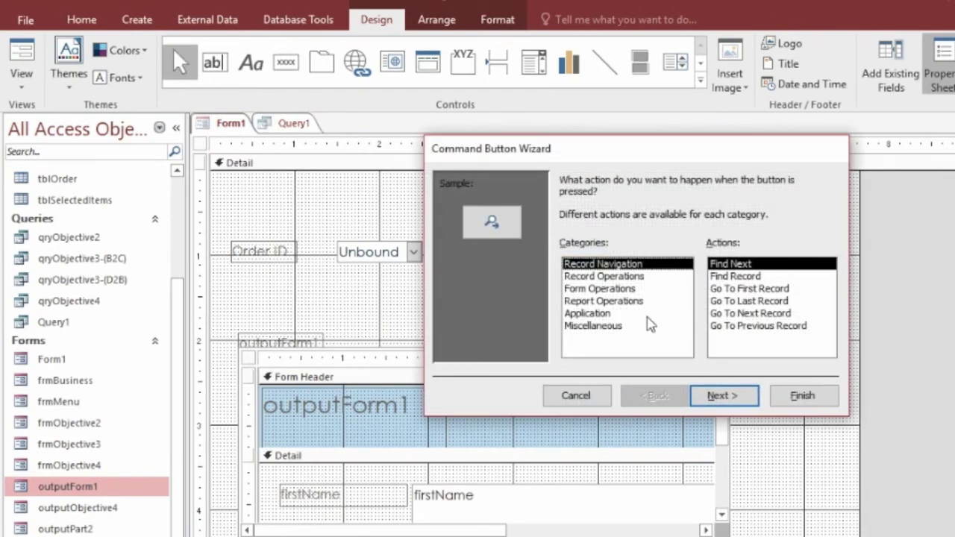
left_click(603, 328)
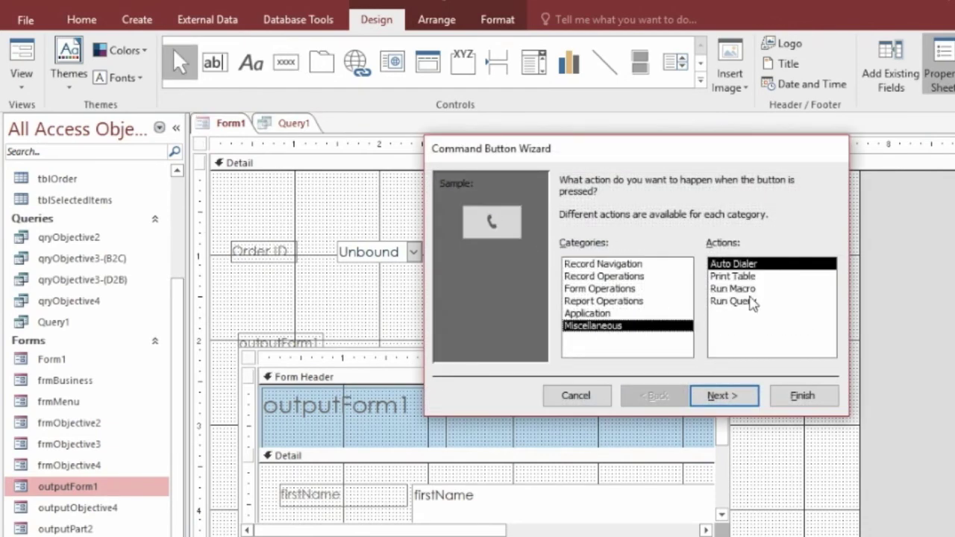
left_click(750, 291)
left_click(747, 396)
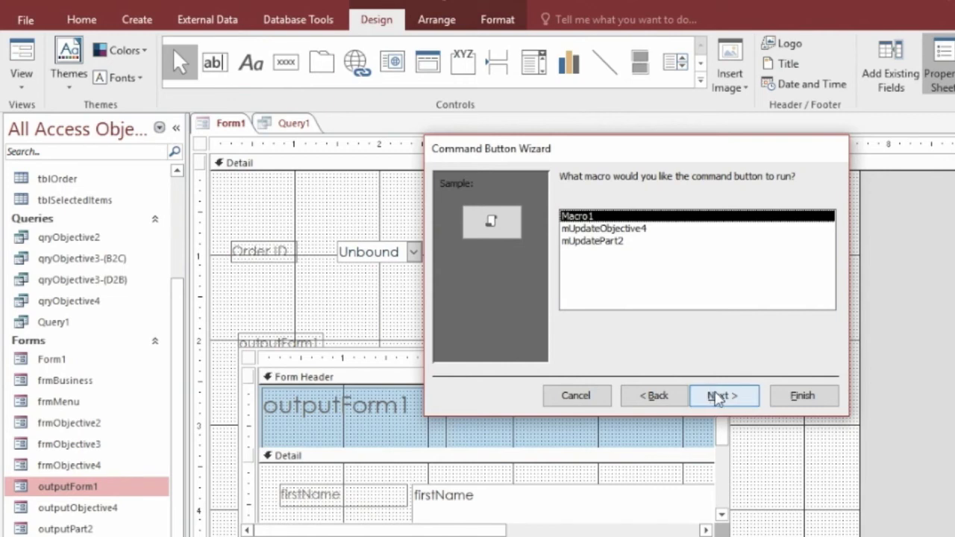
left_click(718, 396)
left_click(566, 251)
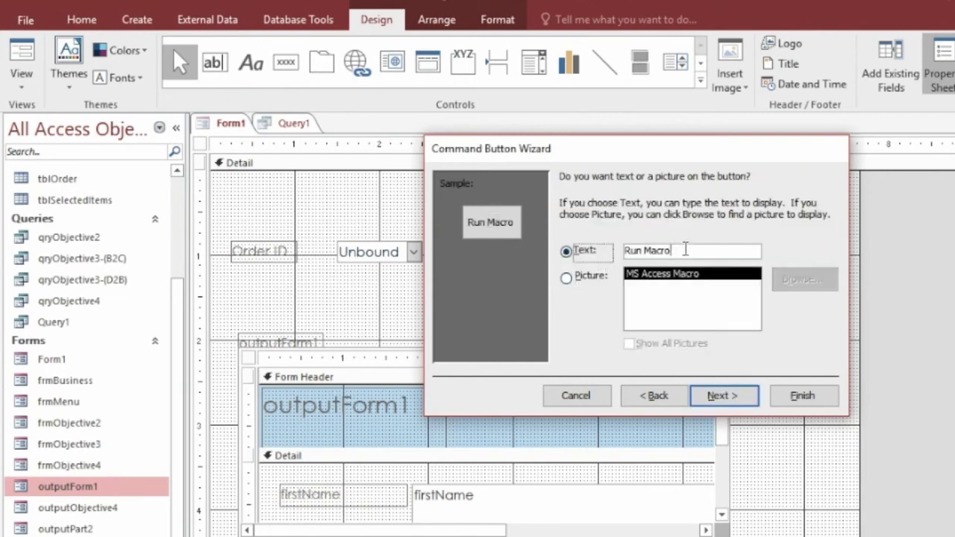
type("Update ")
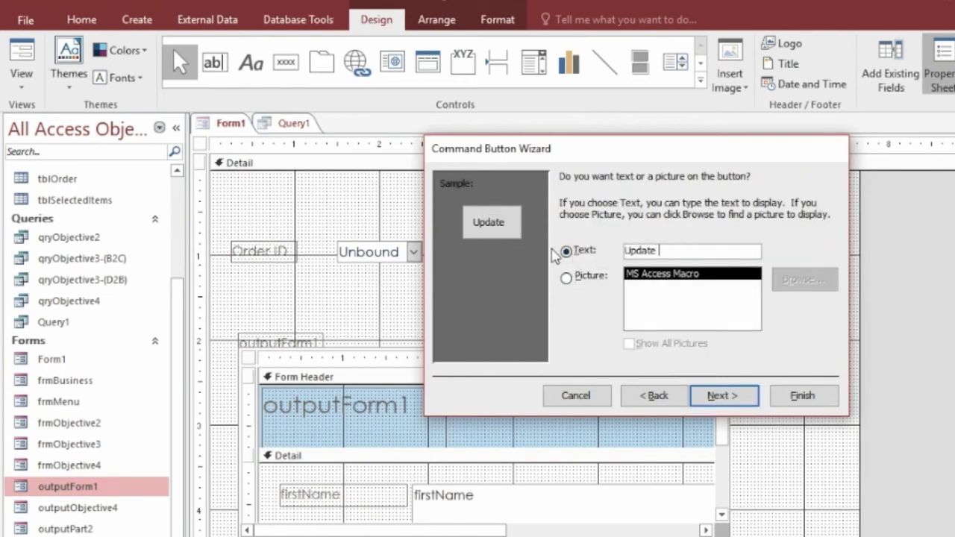
type("Query")
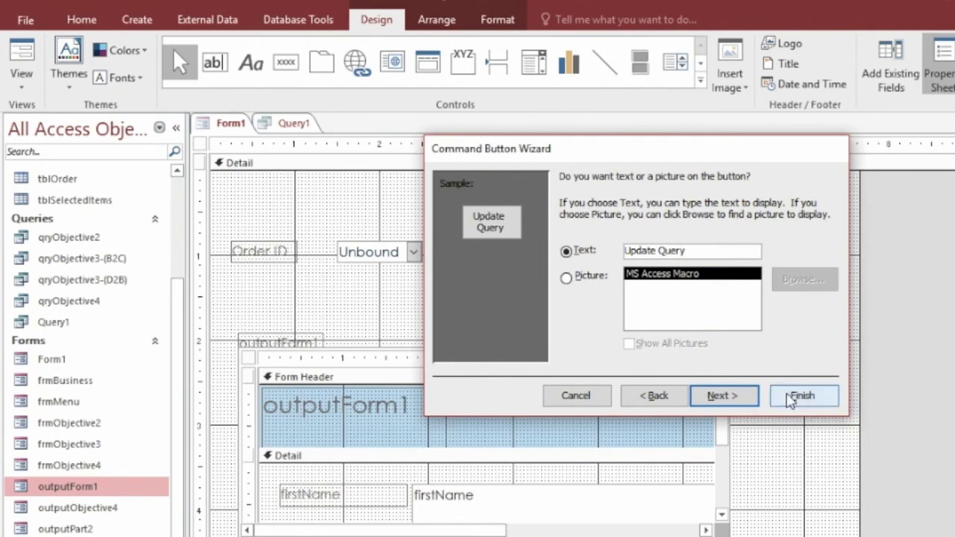
left_click(730, 402)
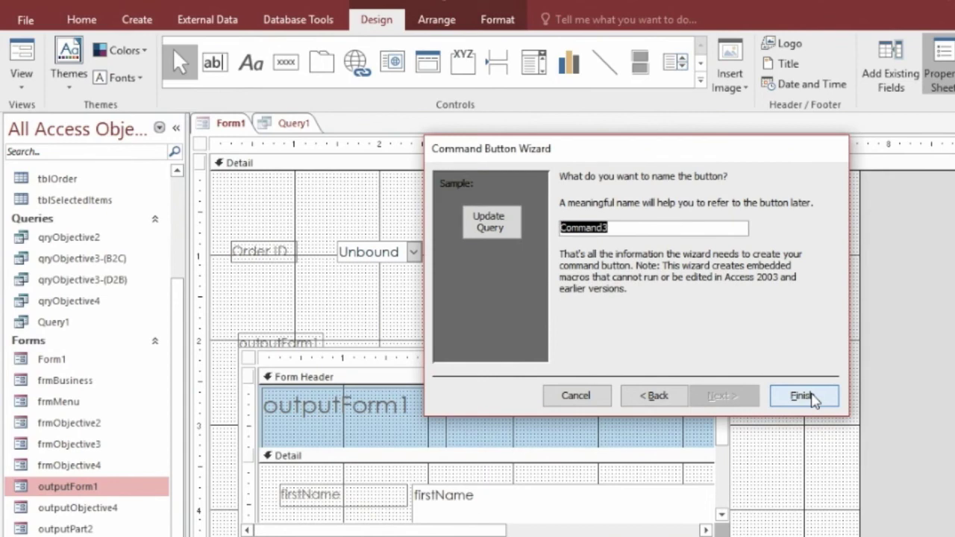
left_click(794, 398)
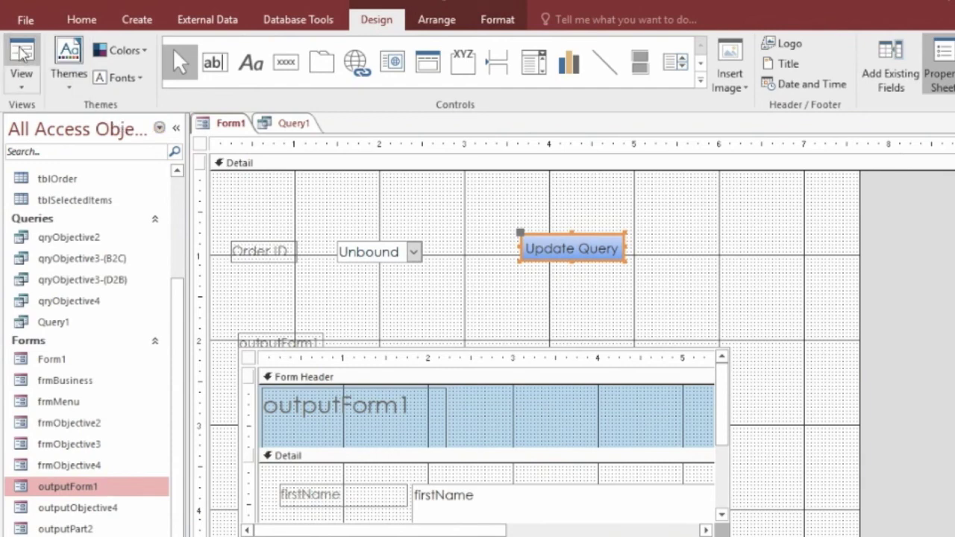
Step: In Form View, pick Order IDs 14, 15 and 3, running Update Query after each
left_click(21, 50)
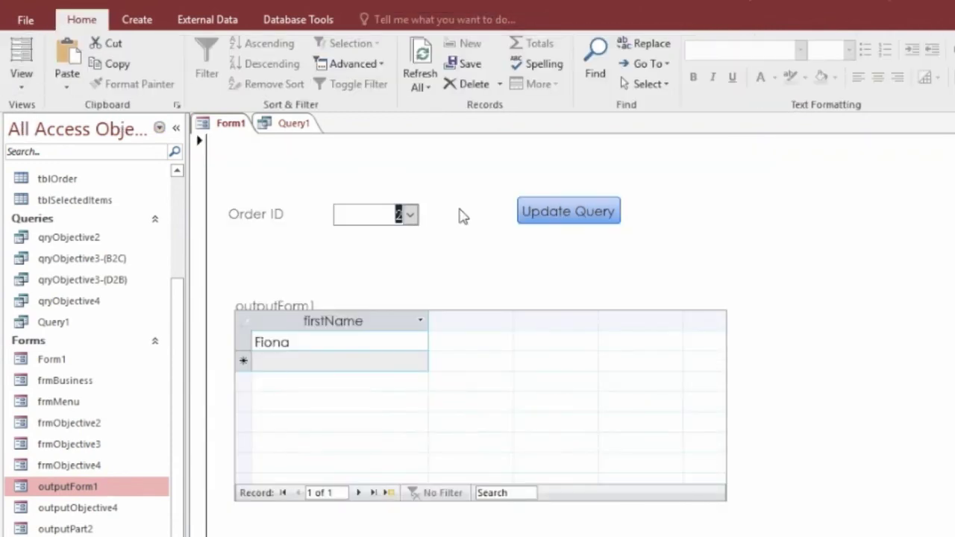
left_click(410, 214)
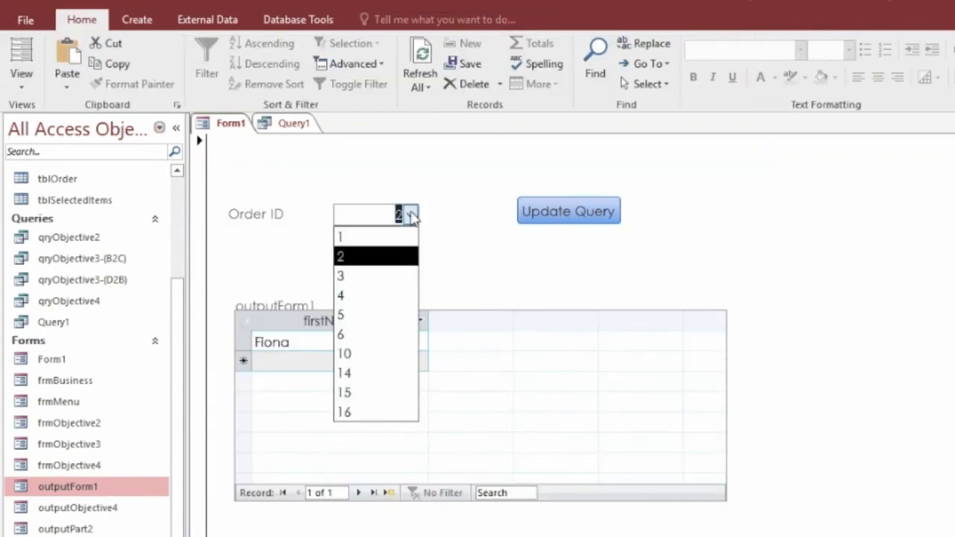
left_click(355, 373)
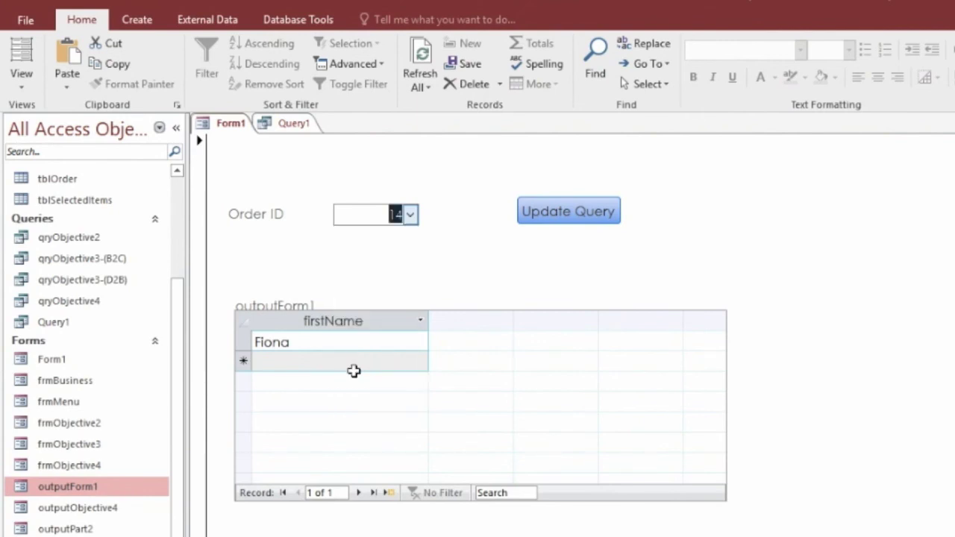
left_click(550, 214)
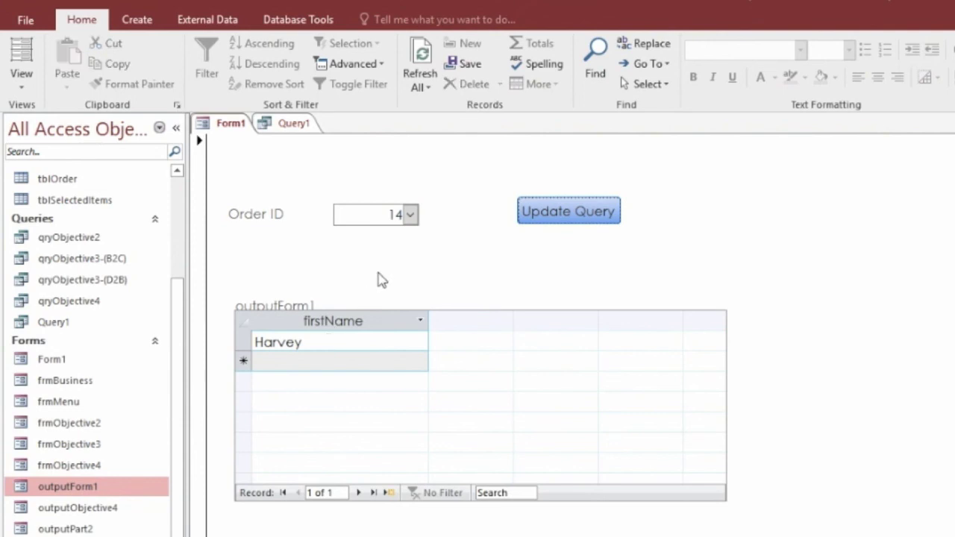
left_click(410, 214)
left_click(367, 394)
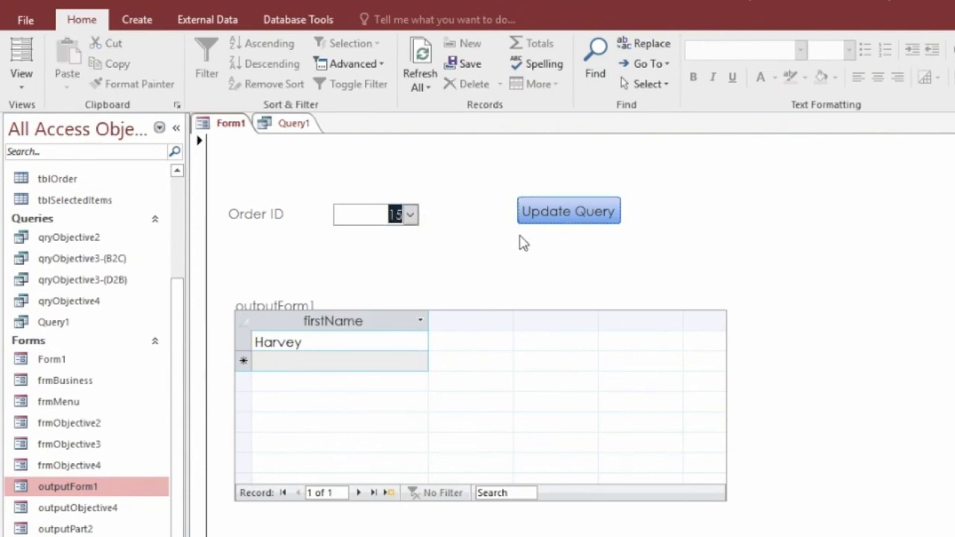
left_click(537, 216)
left_click(410, 215)
left_click(384, 276)
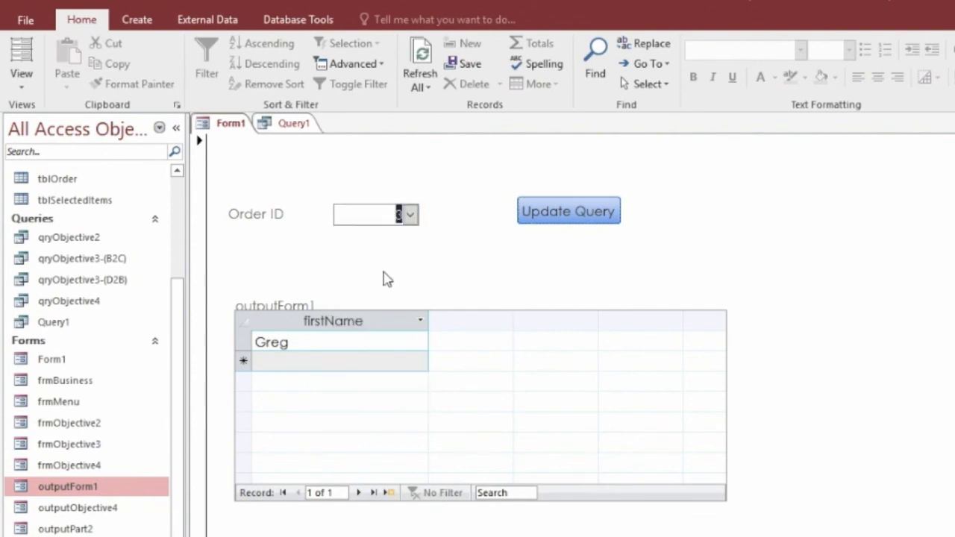
left_click(527, 216)
Step: Repeat for Order IDs 1, 10 and 16, running Update Query after each
left_click(410, 215)
left_click(399, 238)
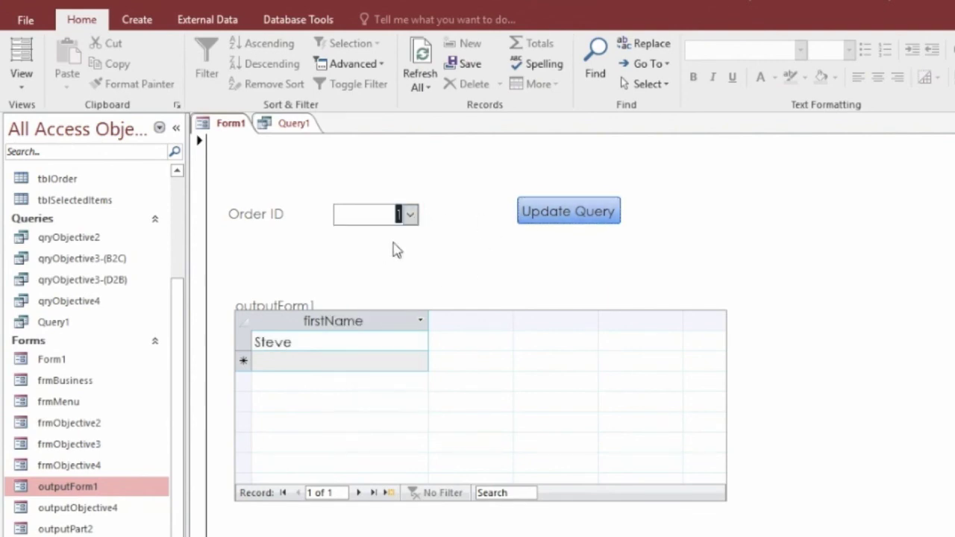
left_click(526, 213)
left_click(410, 215)
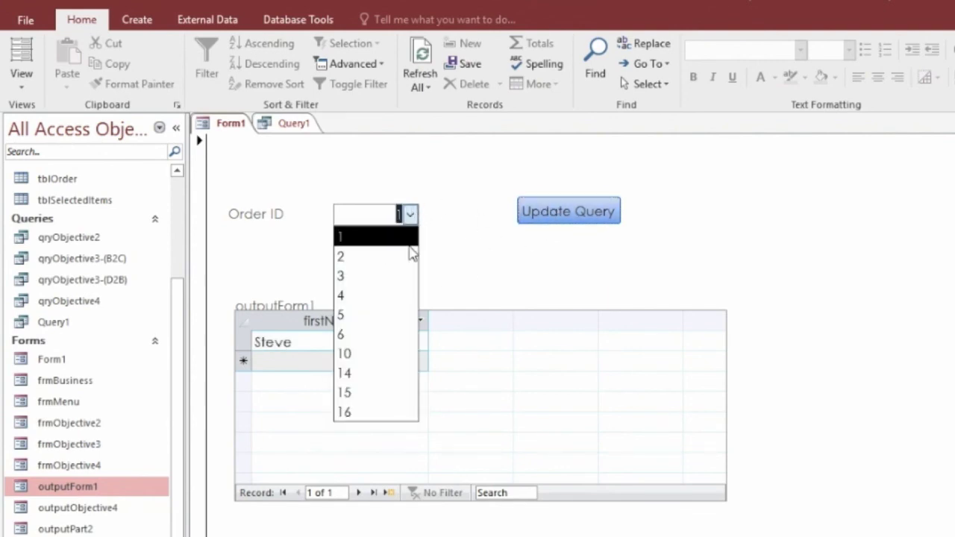
left_click(373, 352)
left_click(553, 218)
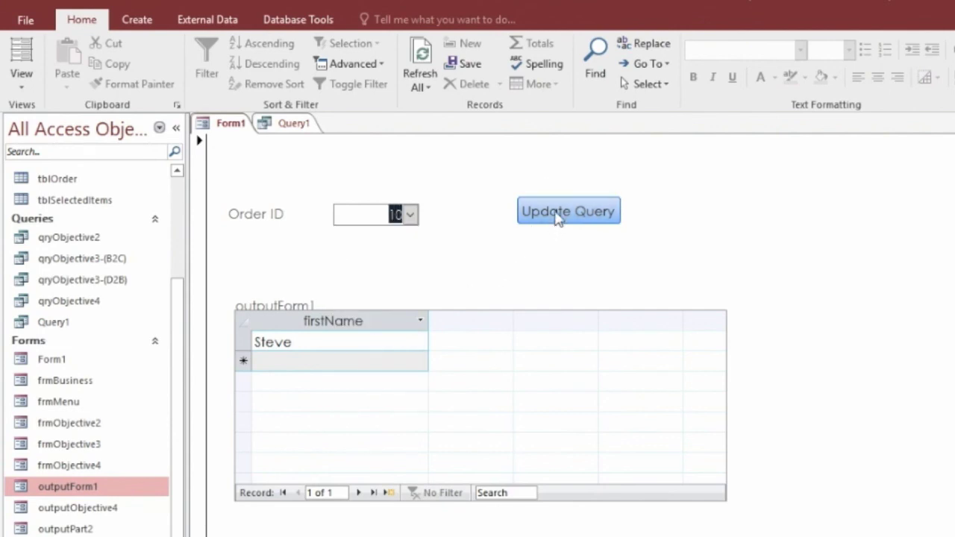
left_click(411, 215)
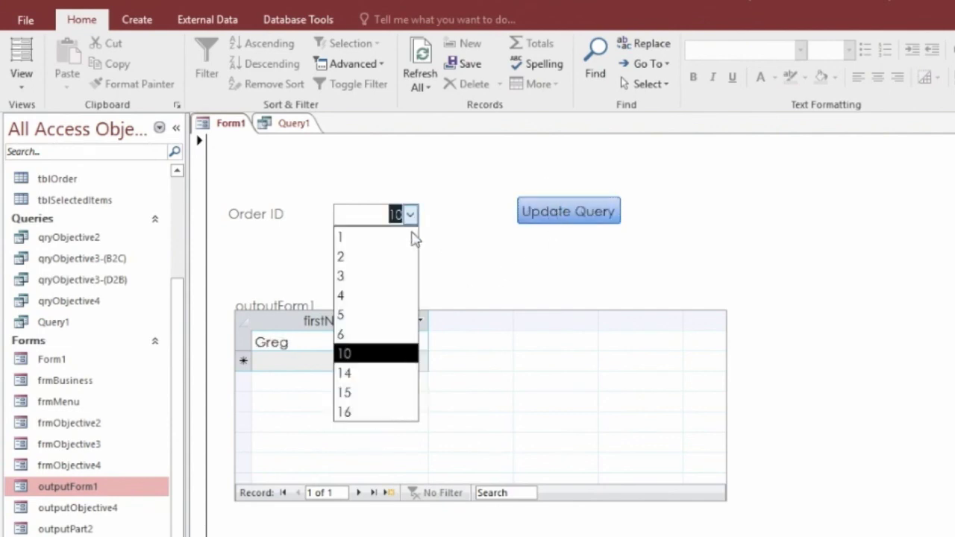
left_click(379, 411)
left_click(531, 218)
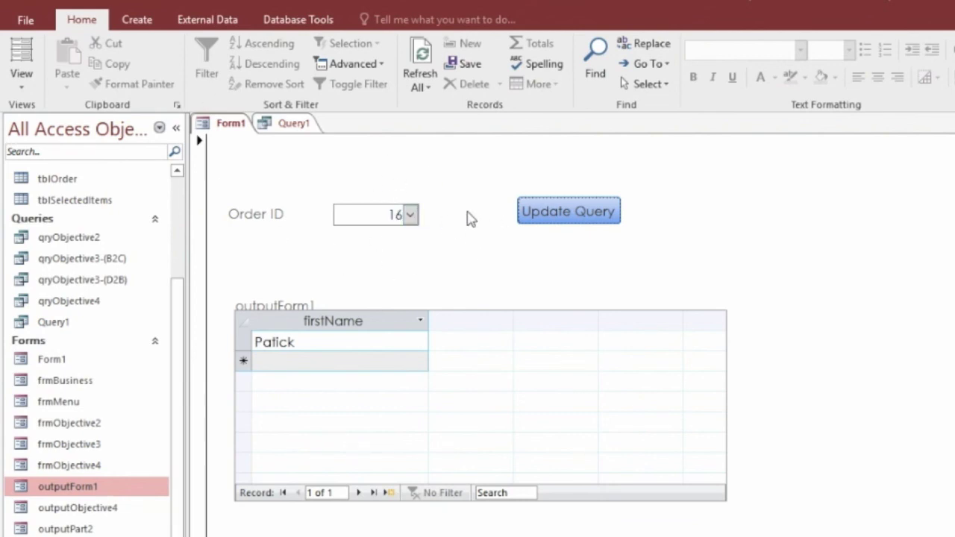
left_click_drag(337, 216, 421, 220)
key("ctrl+c")
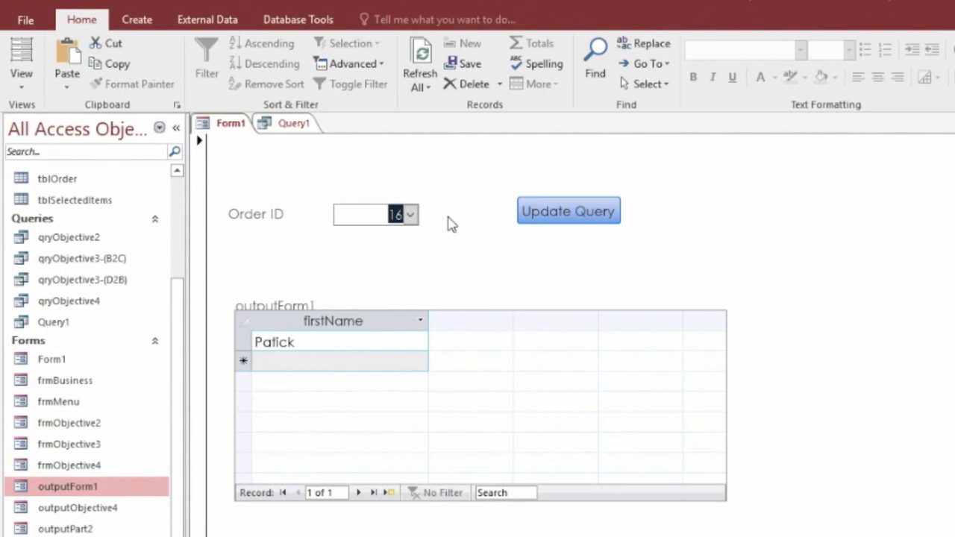
left_click(371, 208)
left_click_drag(379, 209, 453, 215)
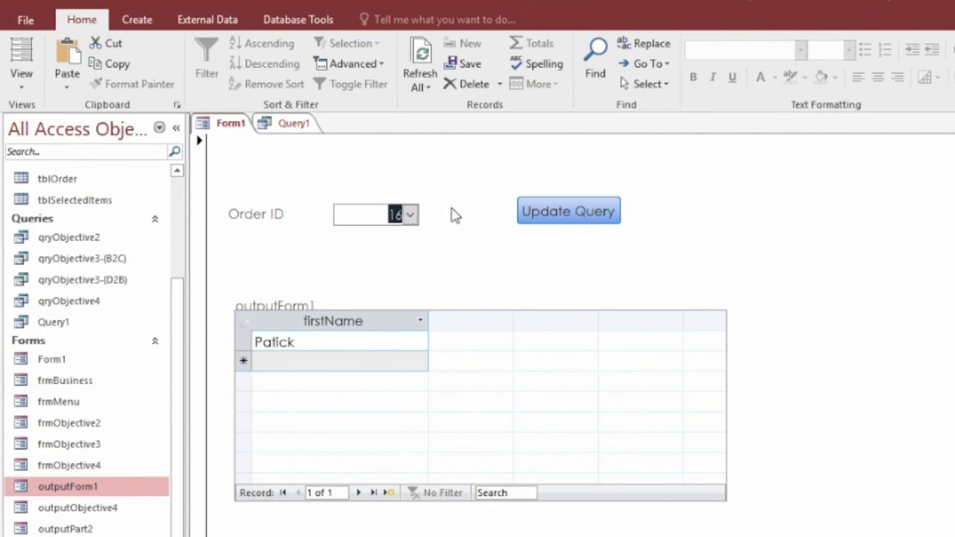